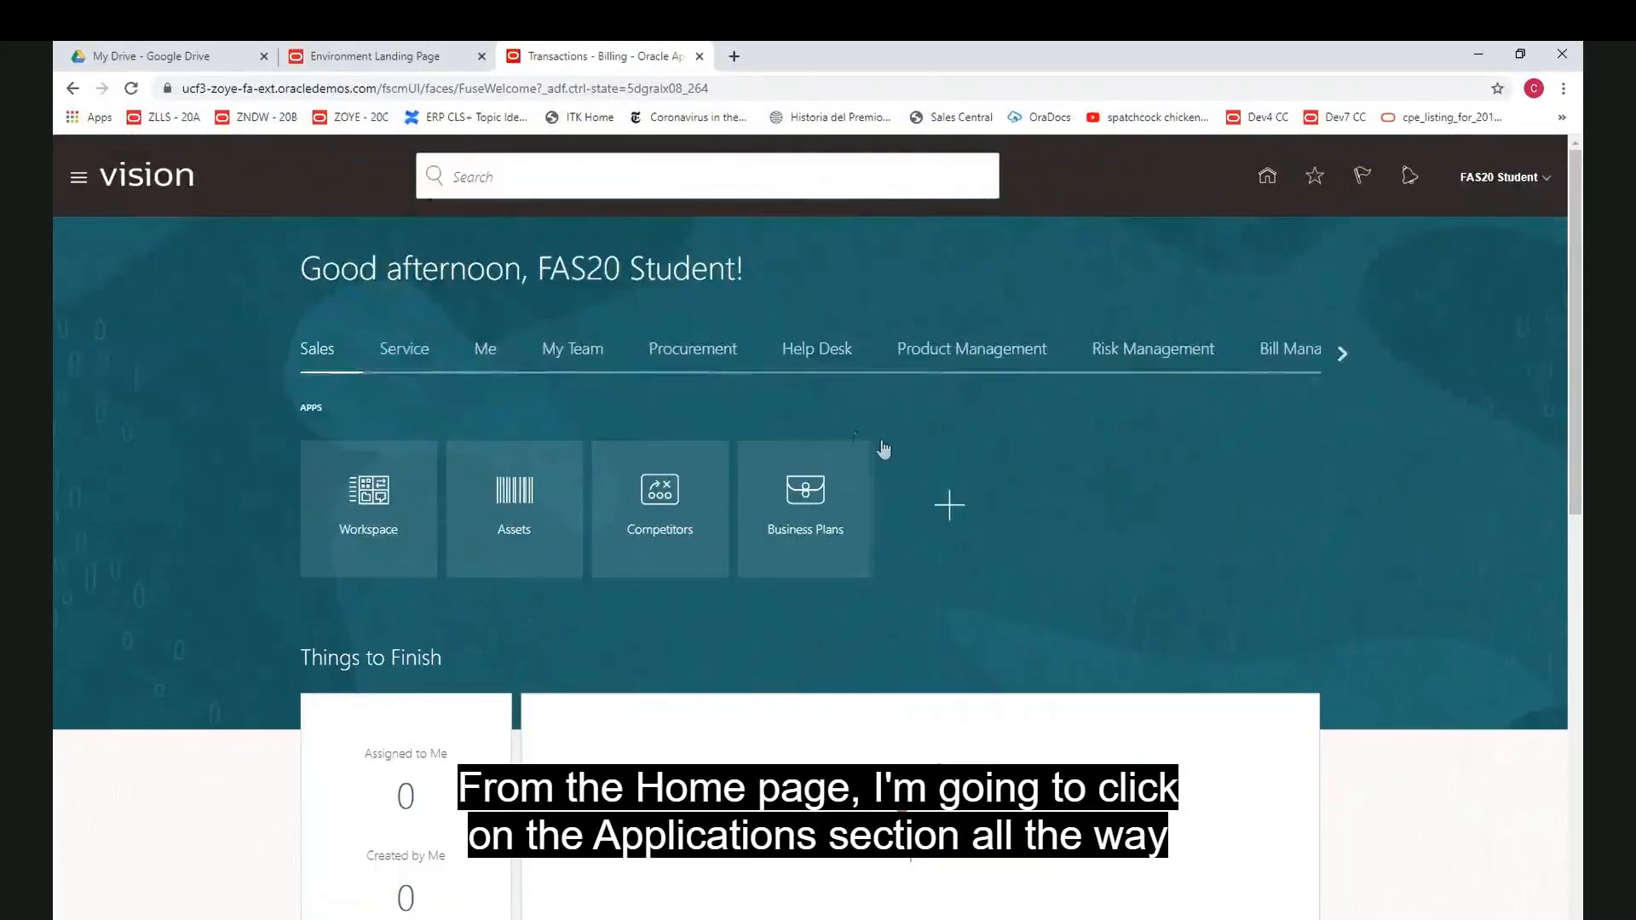
- Open the Billing work area from the Receivables apps on the home page
click(1343, 355)
click(1343, 354)
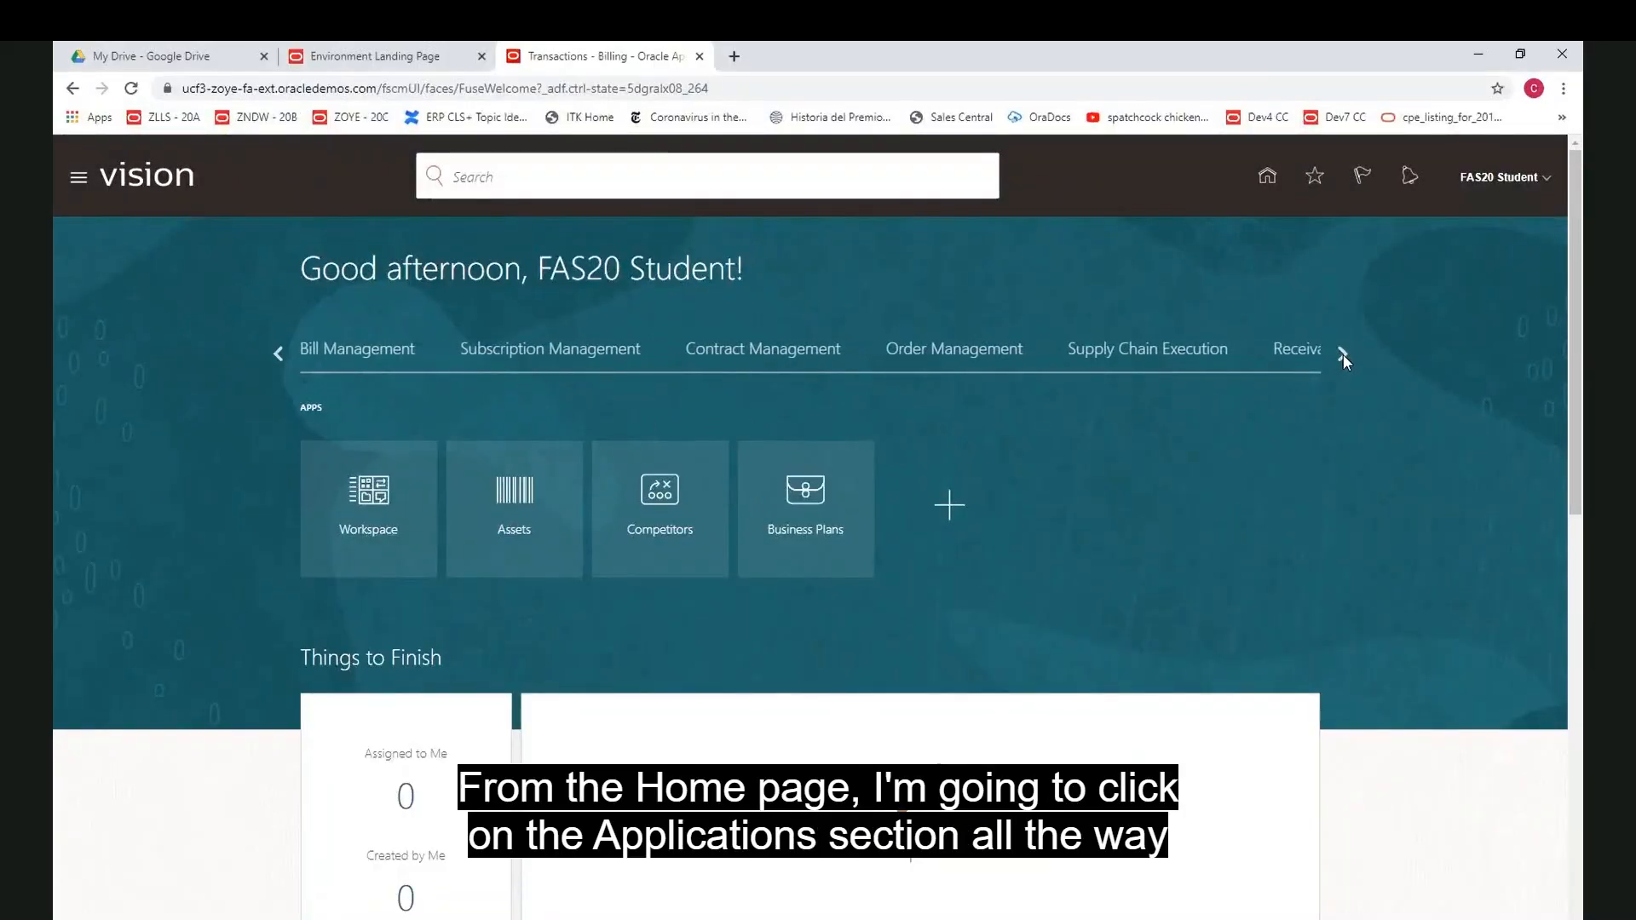
click(1343, 354)
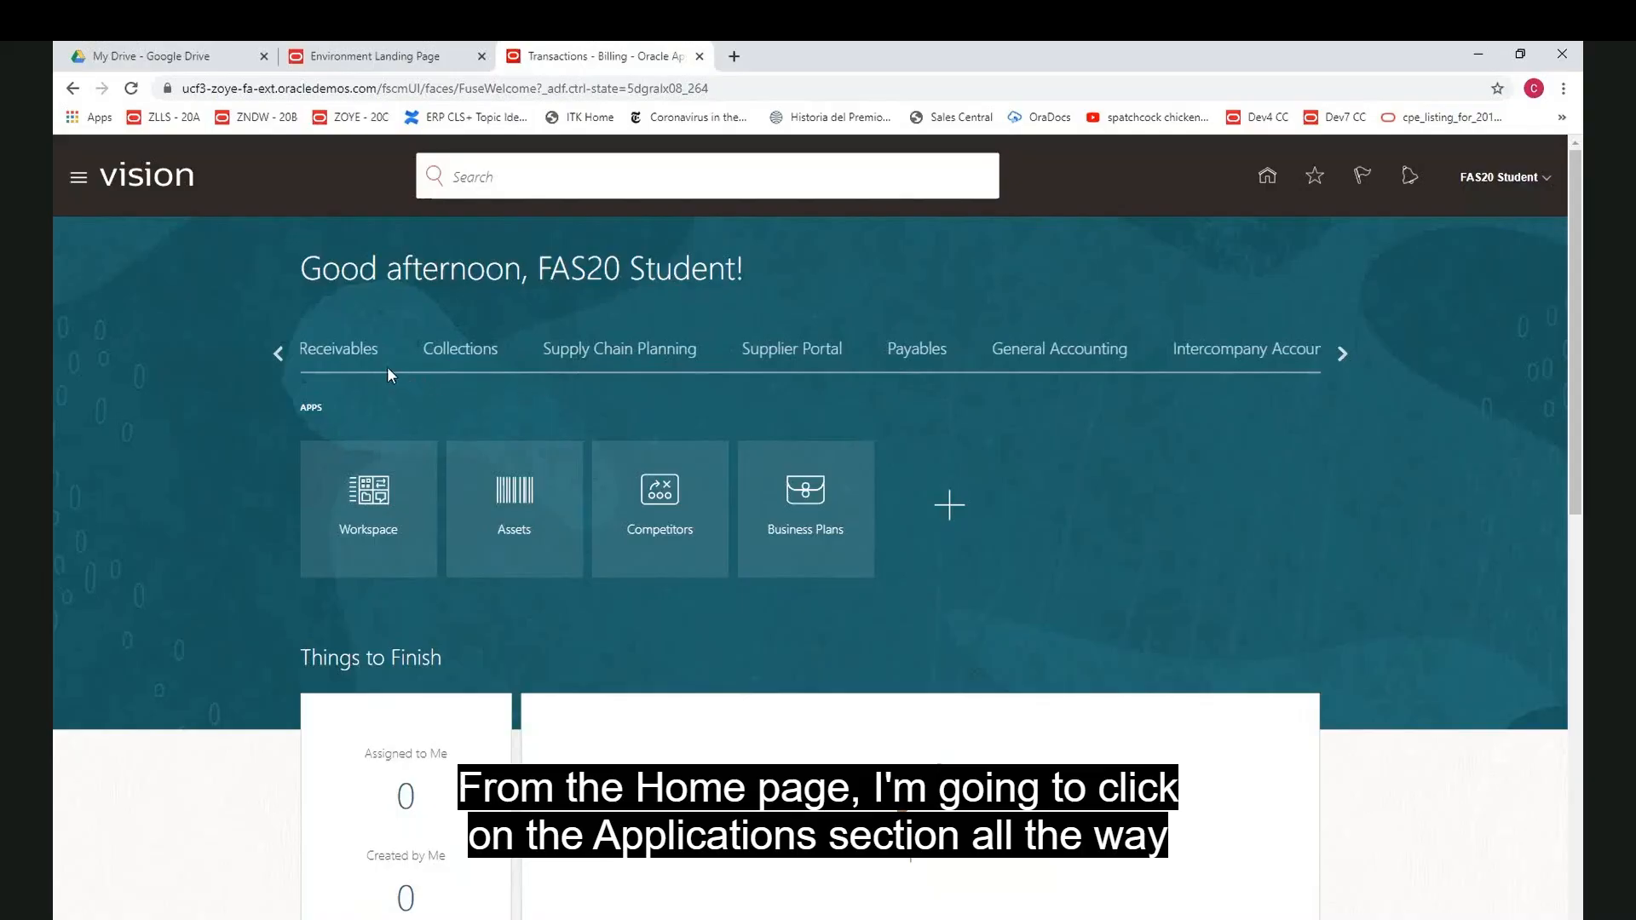
click(325, 359)
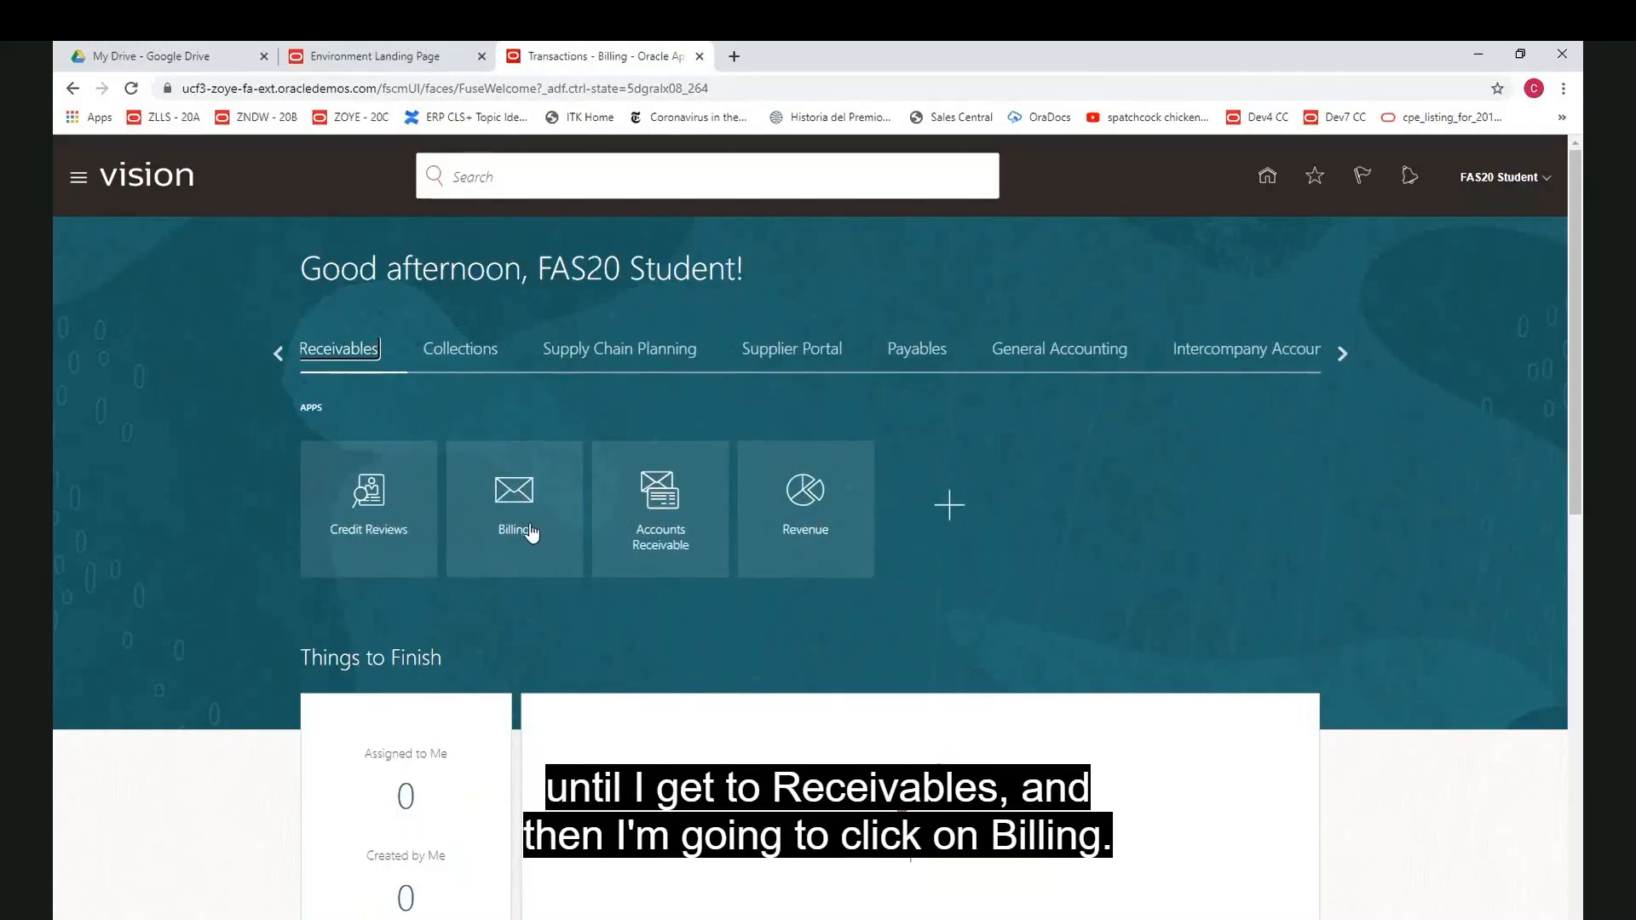
click(526, 524)
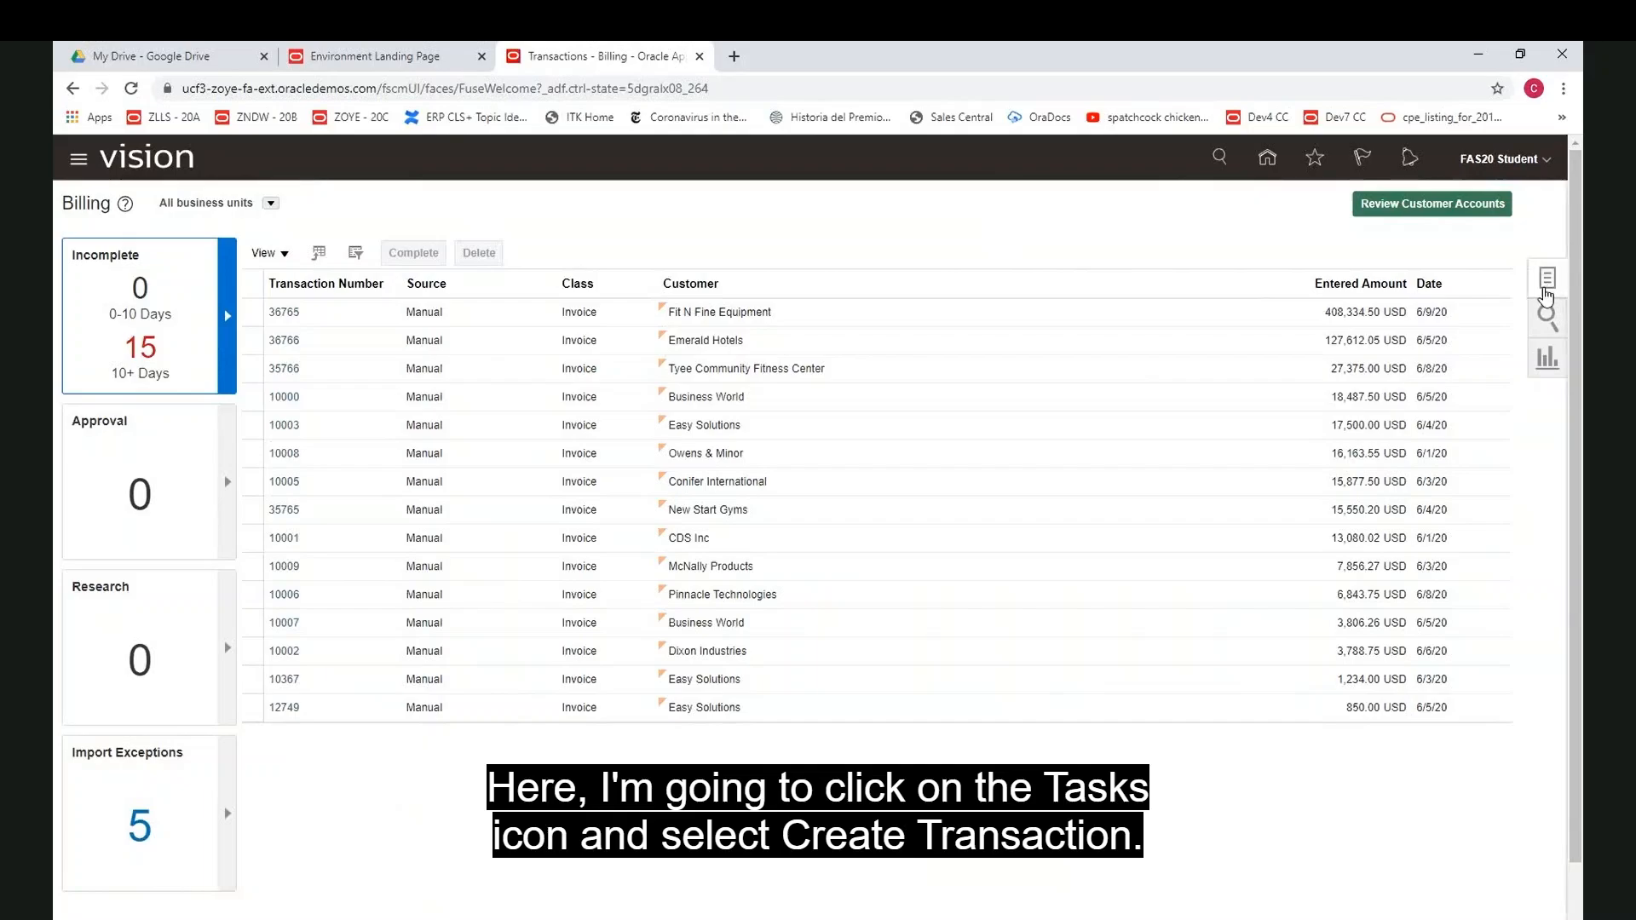
- Start creating a new transaction from the Billing tasks and set its business unit to US1 Business Unit
click(1545, 292)
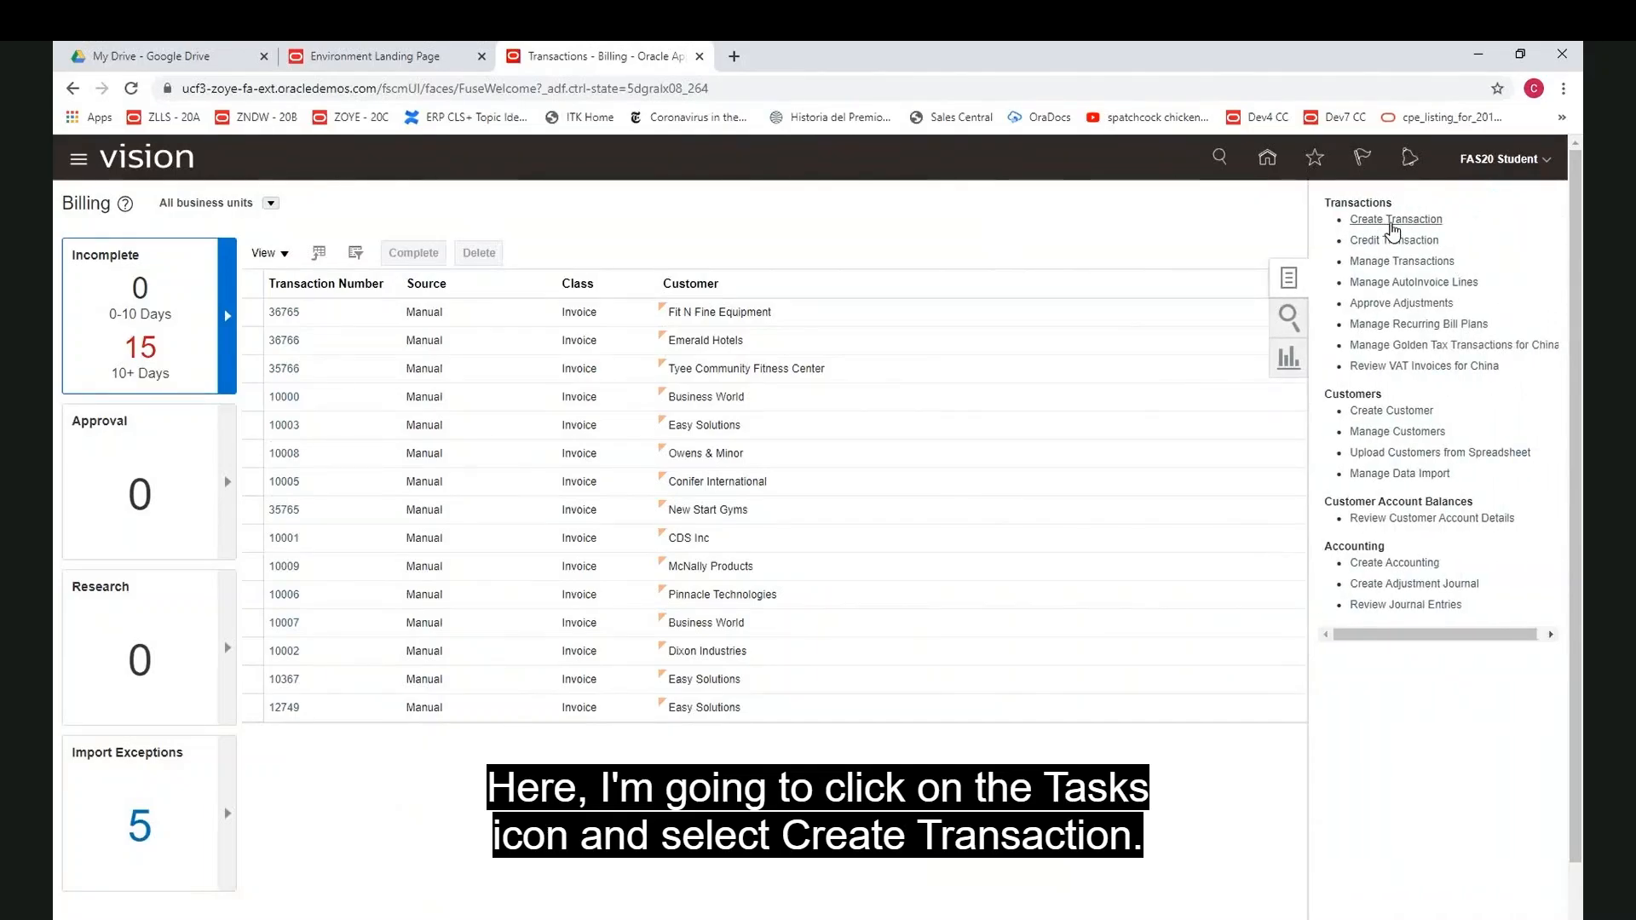
click(1391, 222)
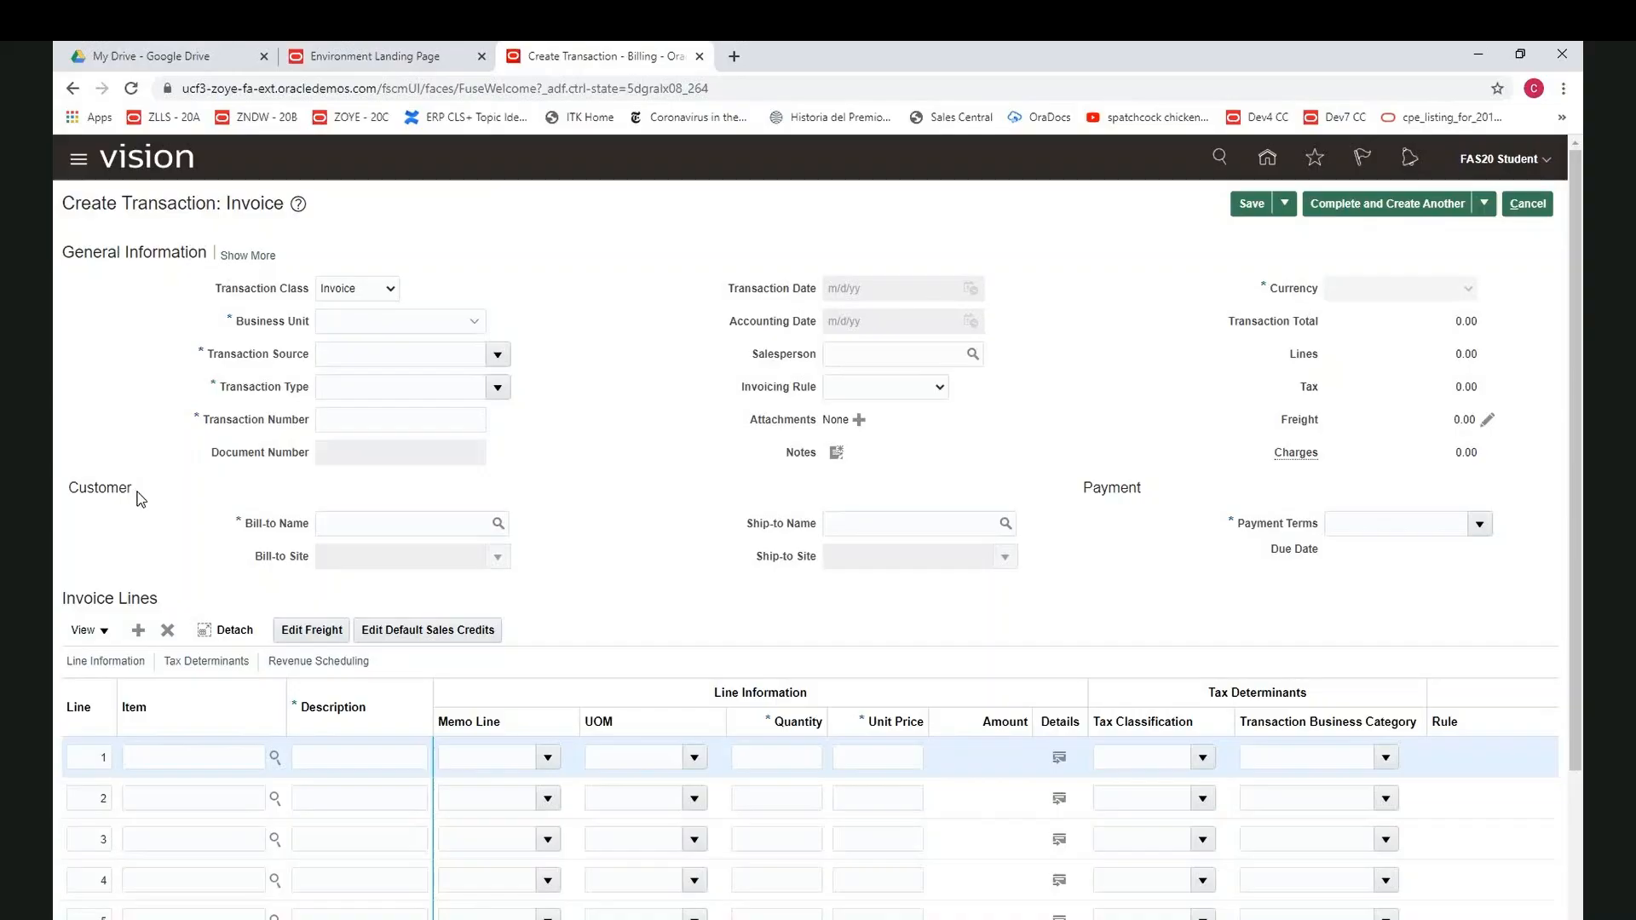
click(475, 321)
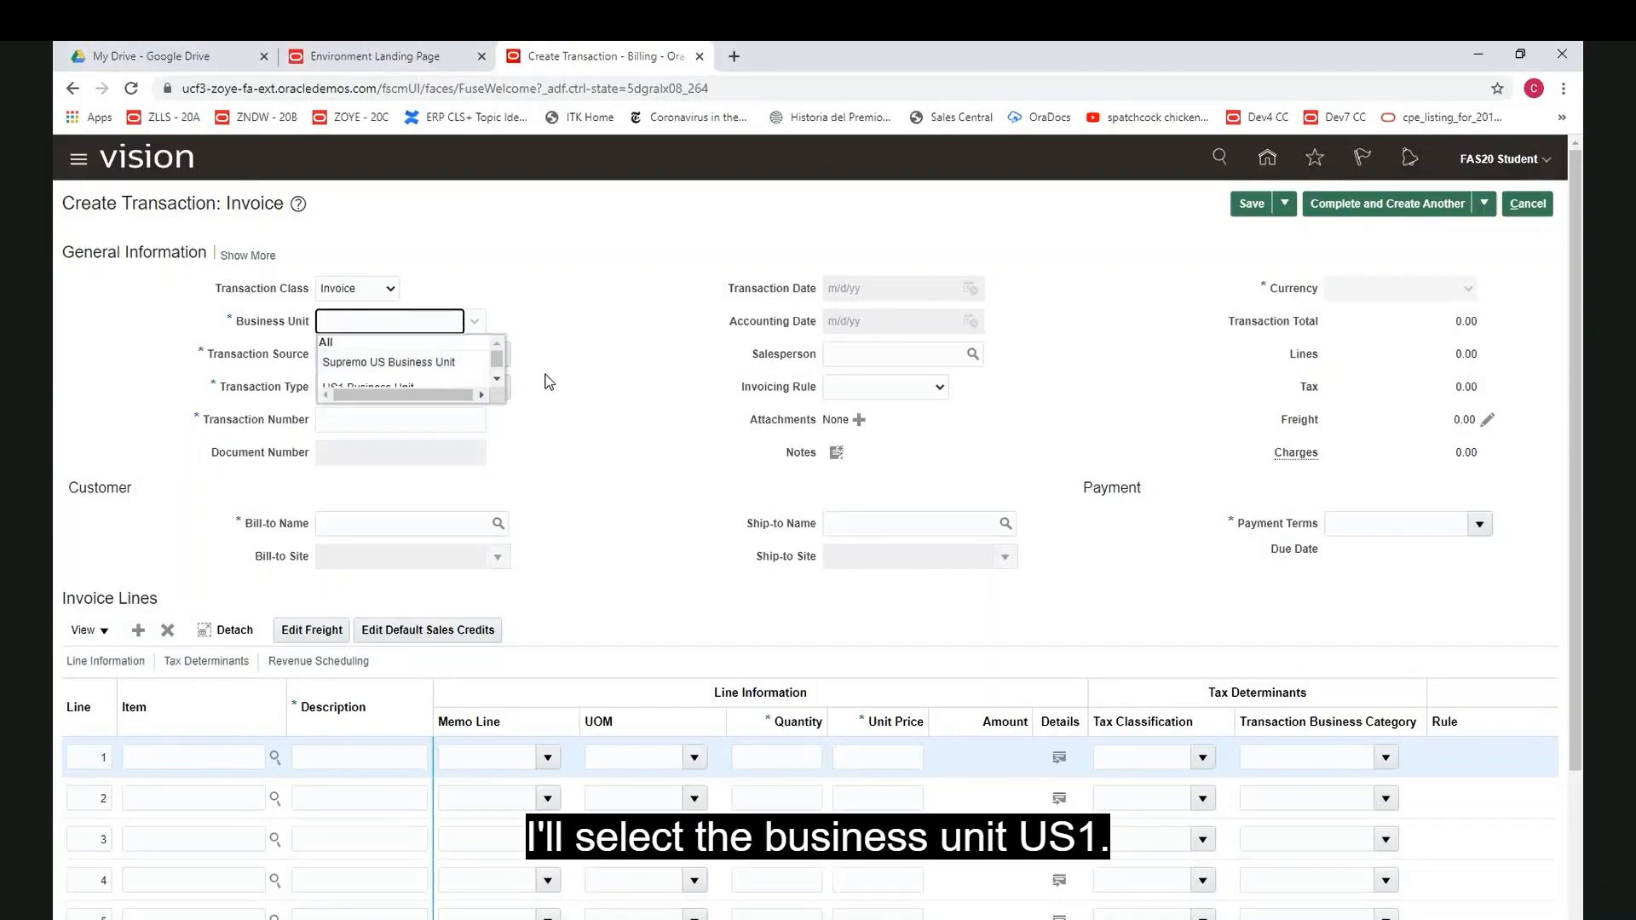
click(497, 378)
click(396, 366)
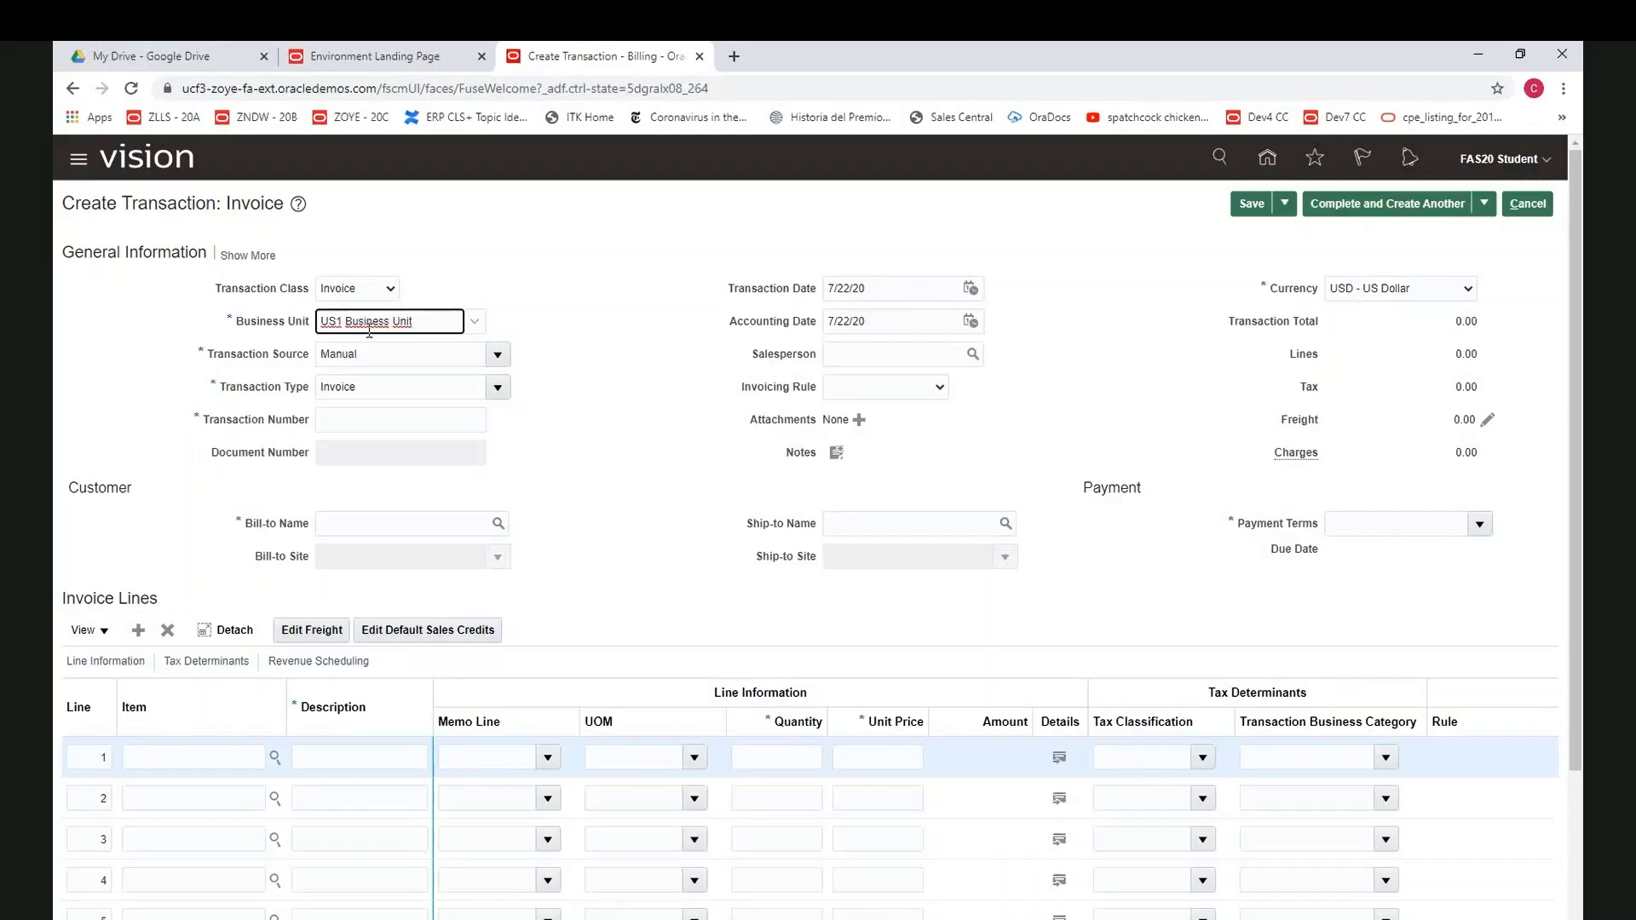
click(1003, 740)
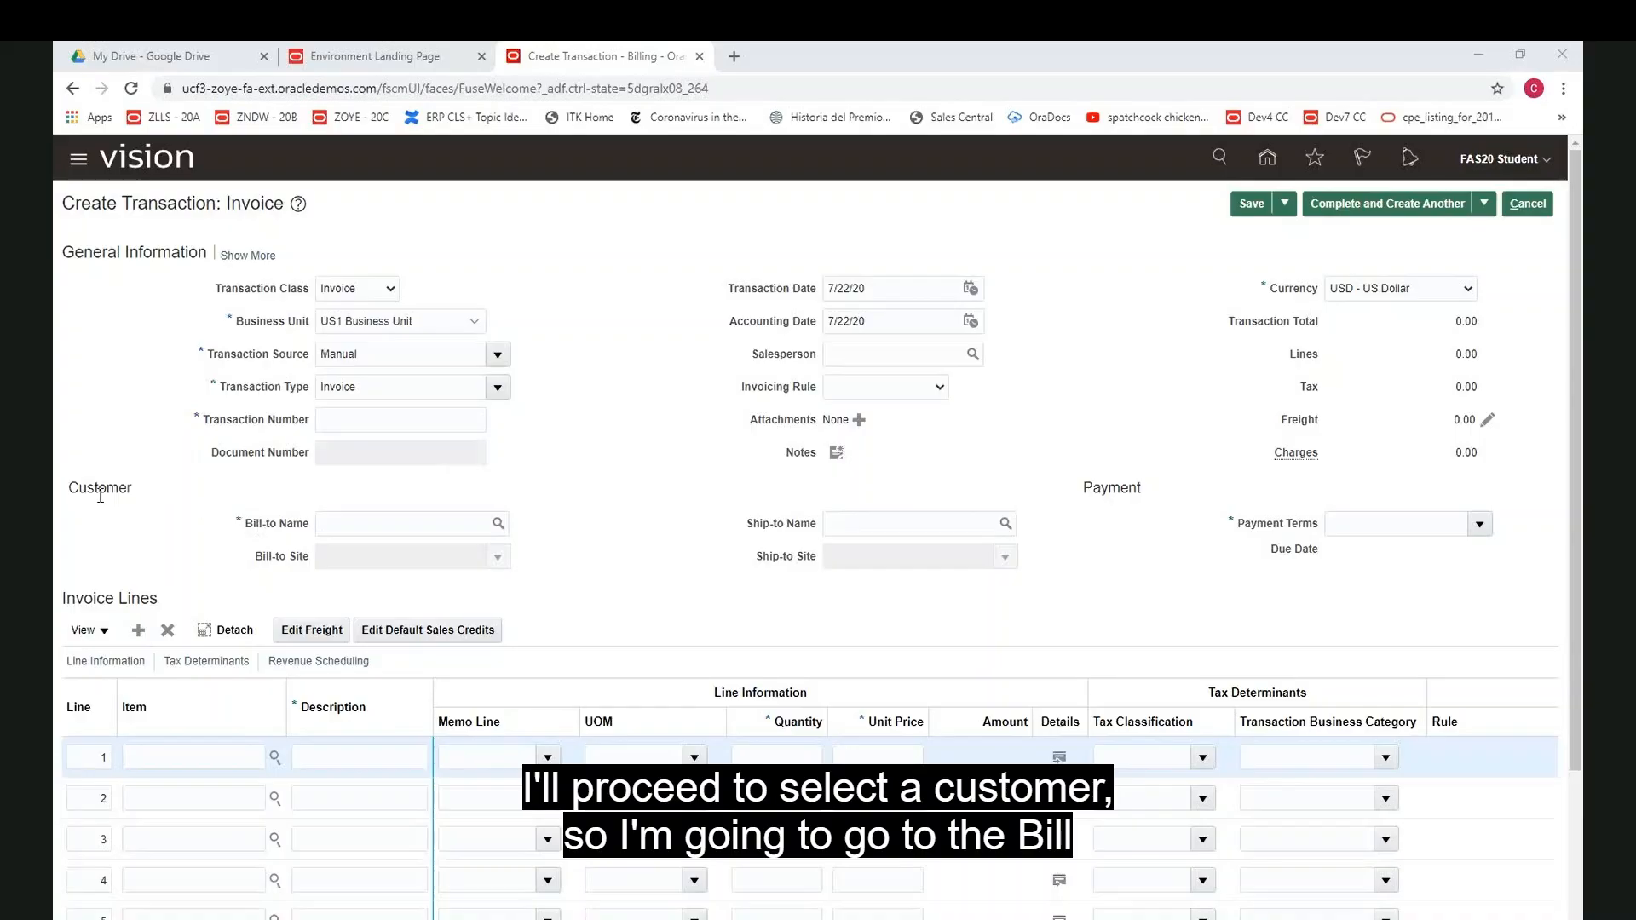
- Look up the customer Easy Solutions by name and select it as the invoice's bill-to customer
click(497, 522)
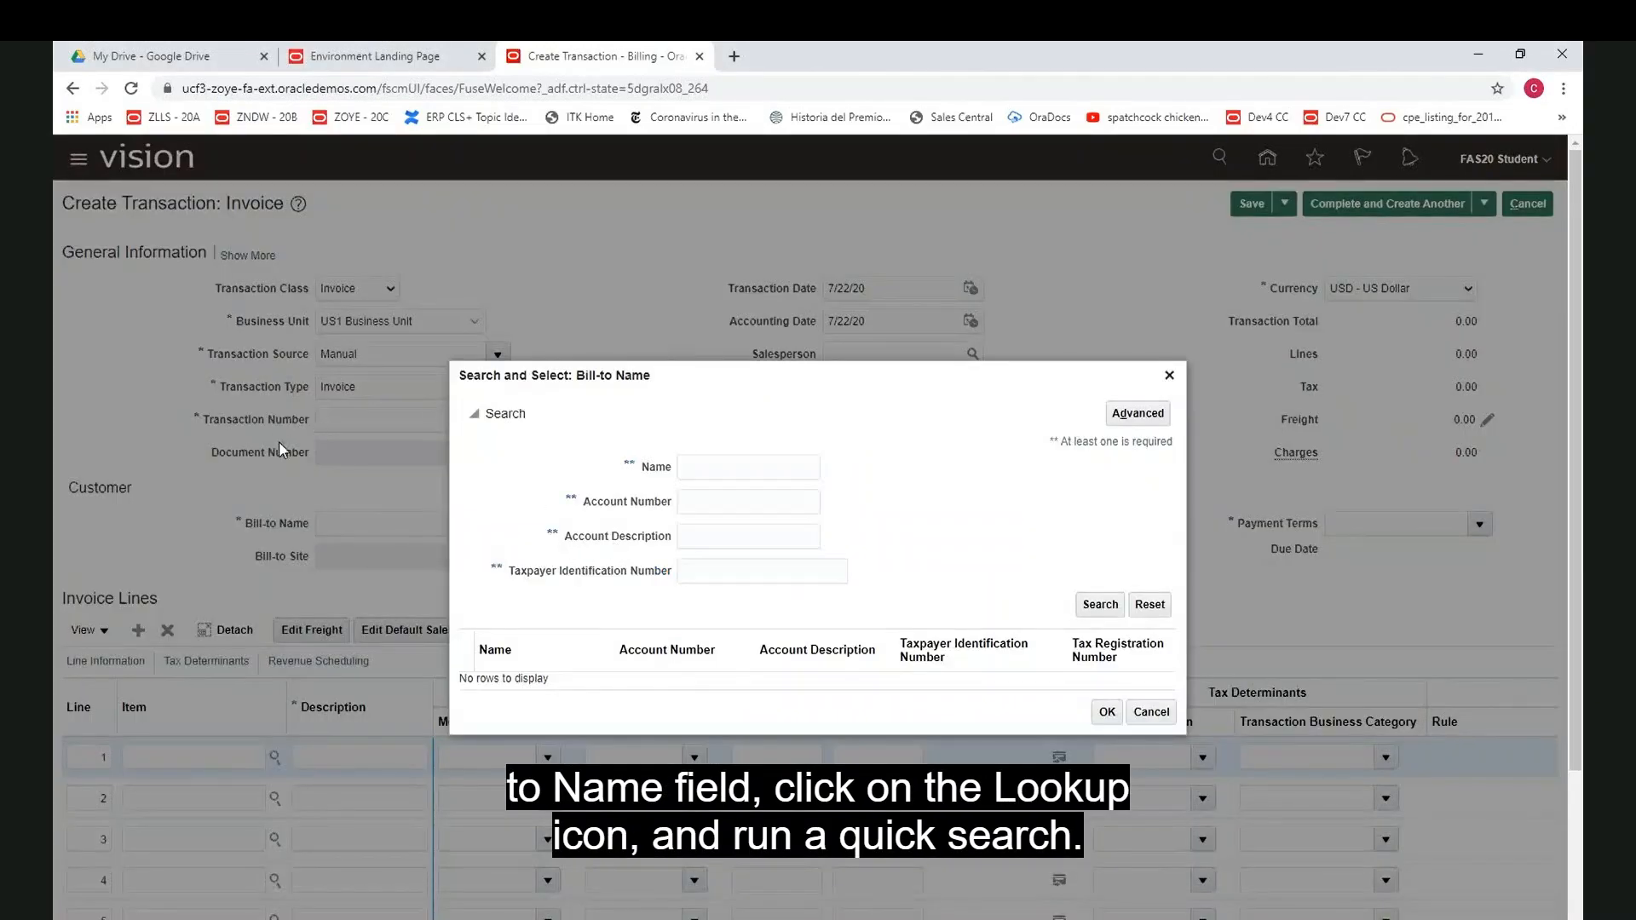
click(711, 468)
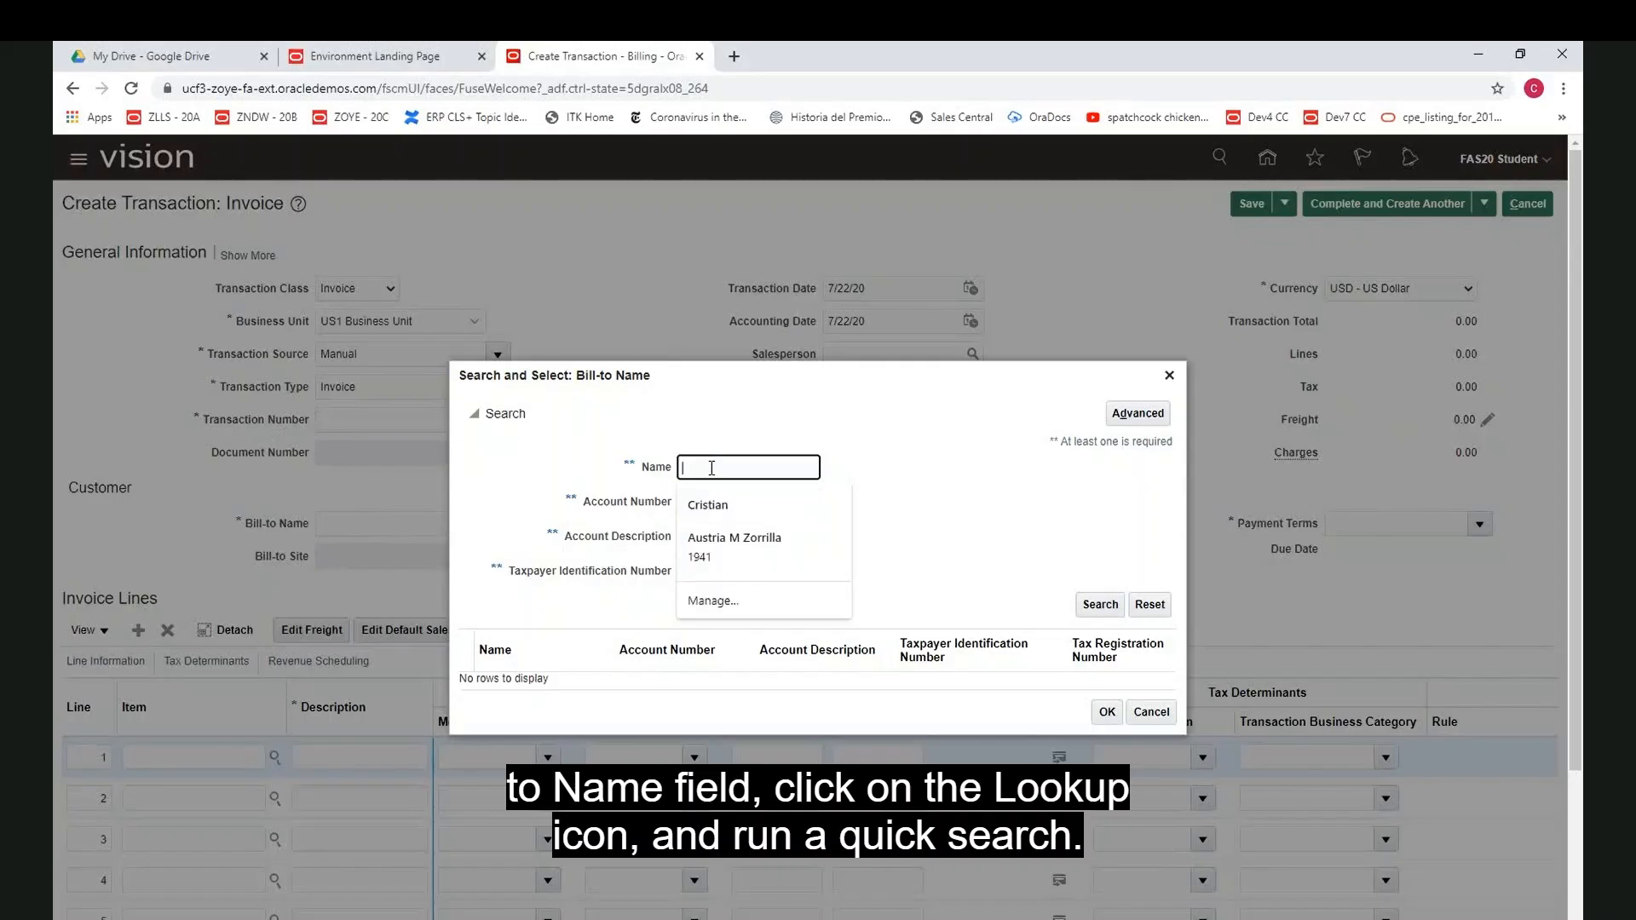
text(Eas)
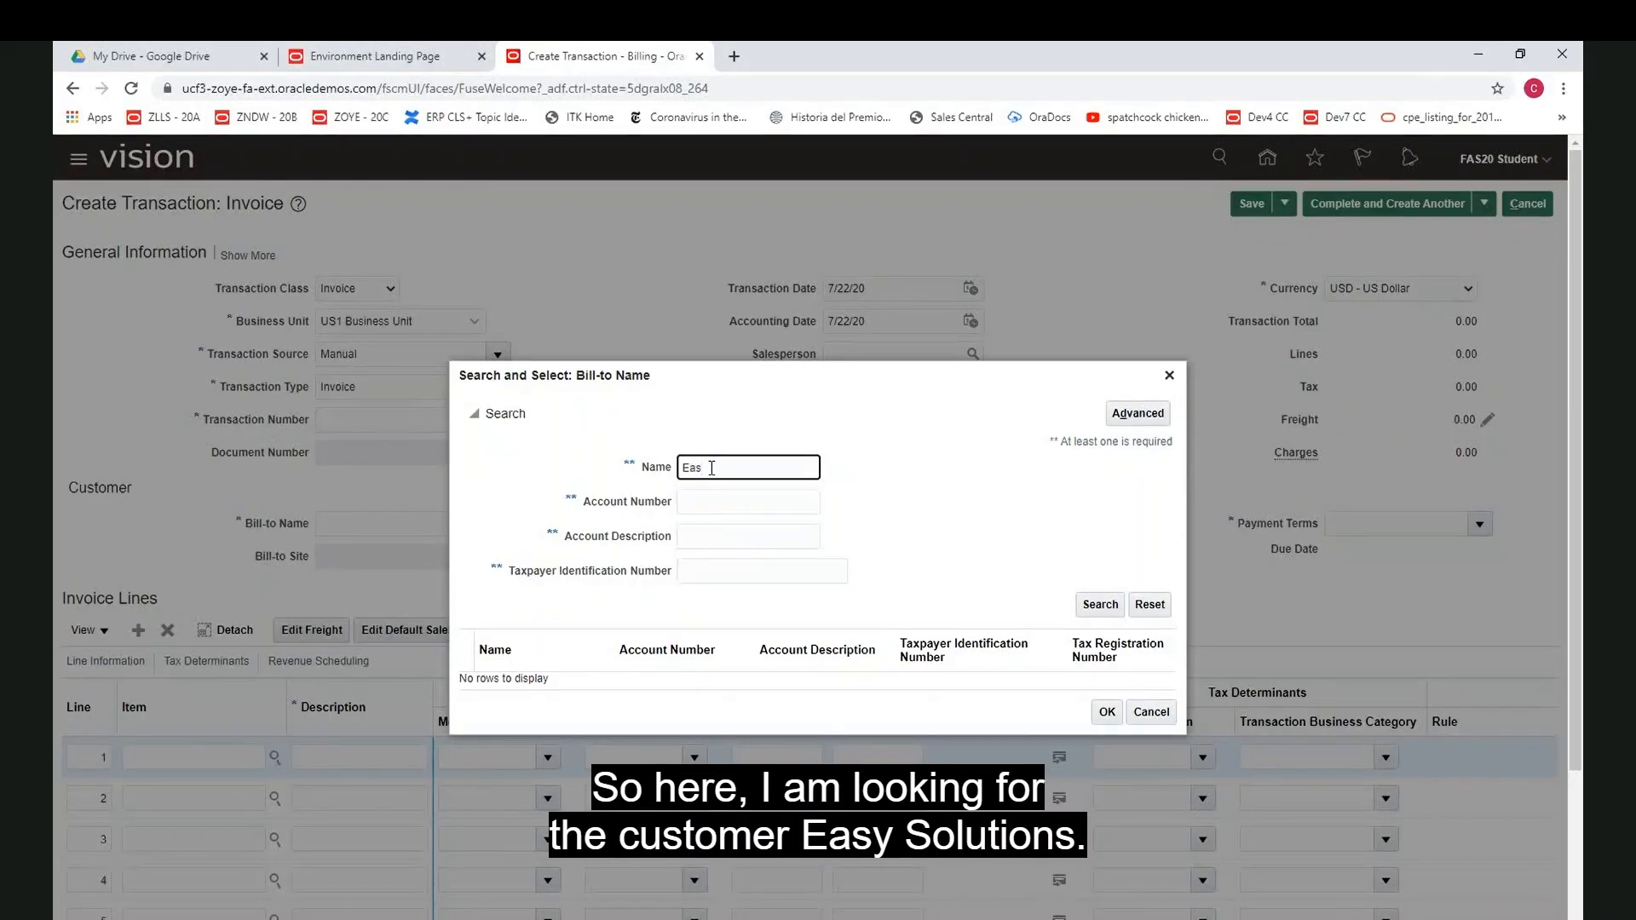
text(y Solution)
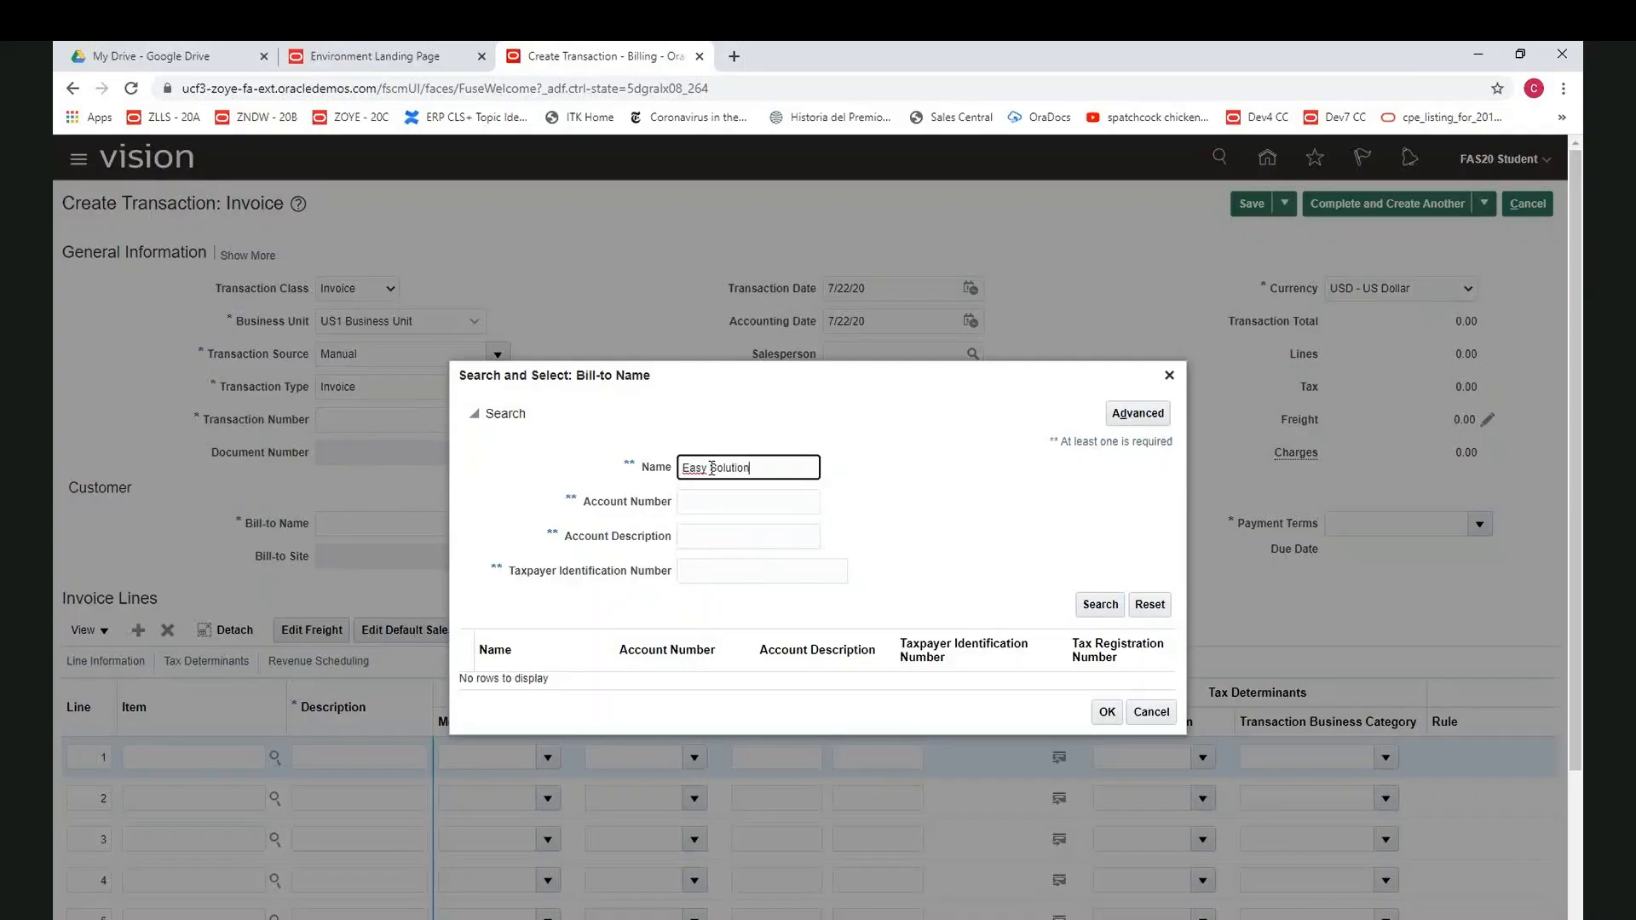
text(s)
click(1100, 604)
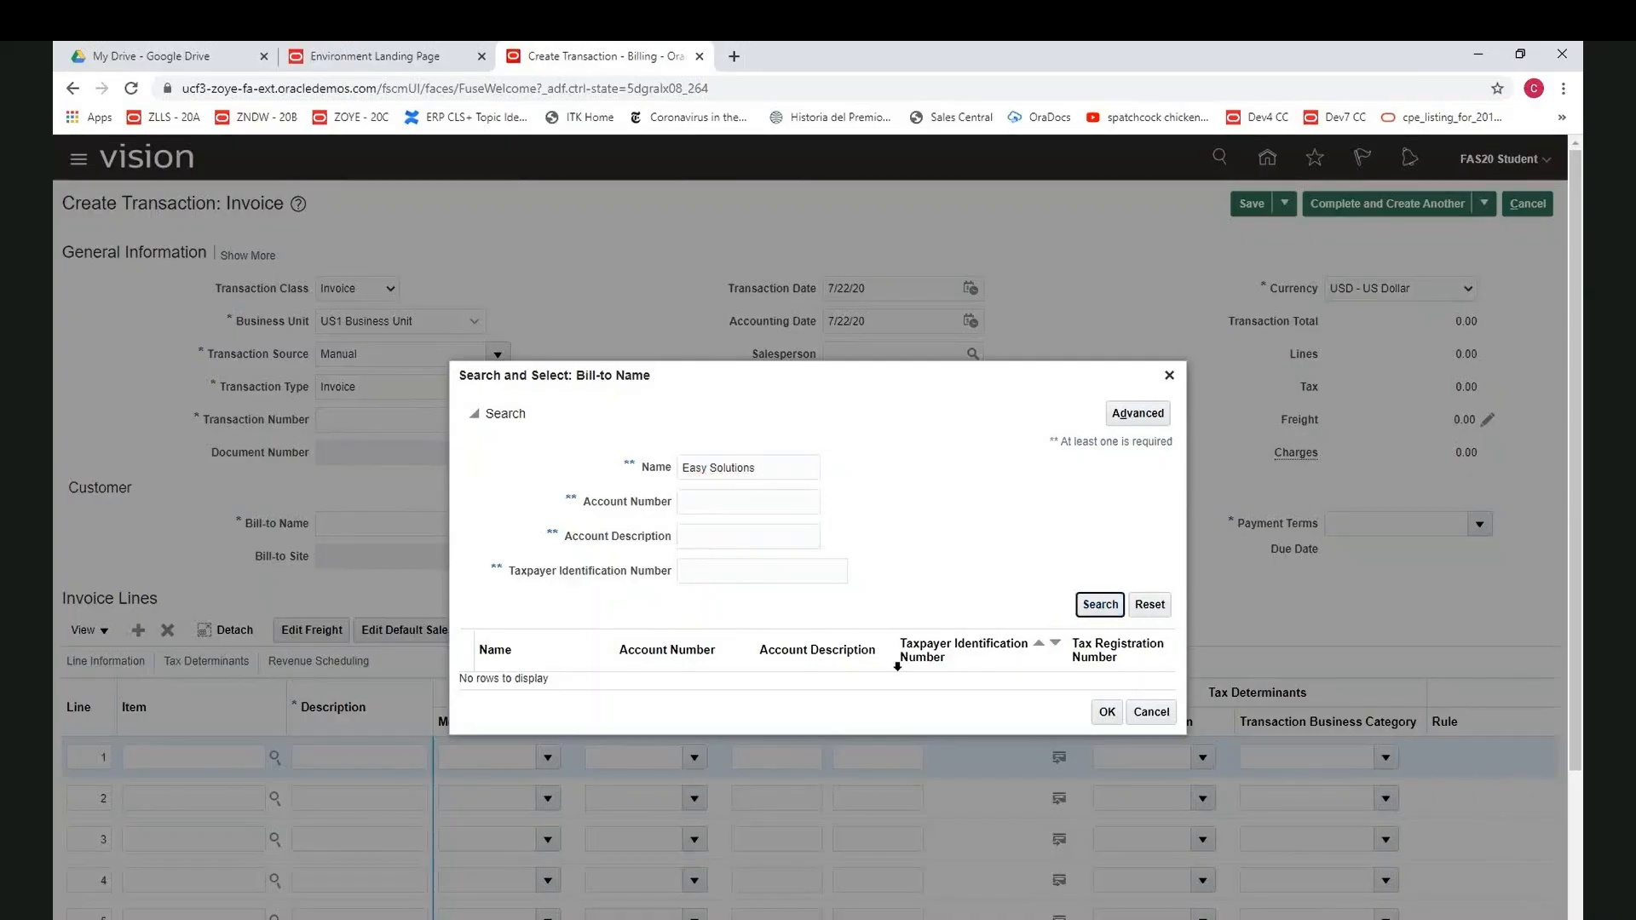
click(805, 679)
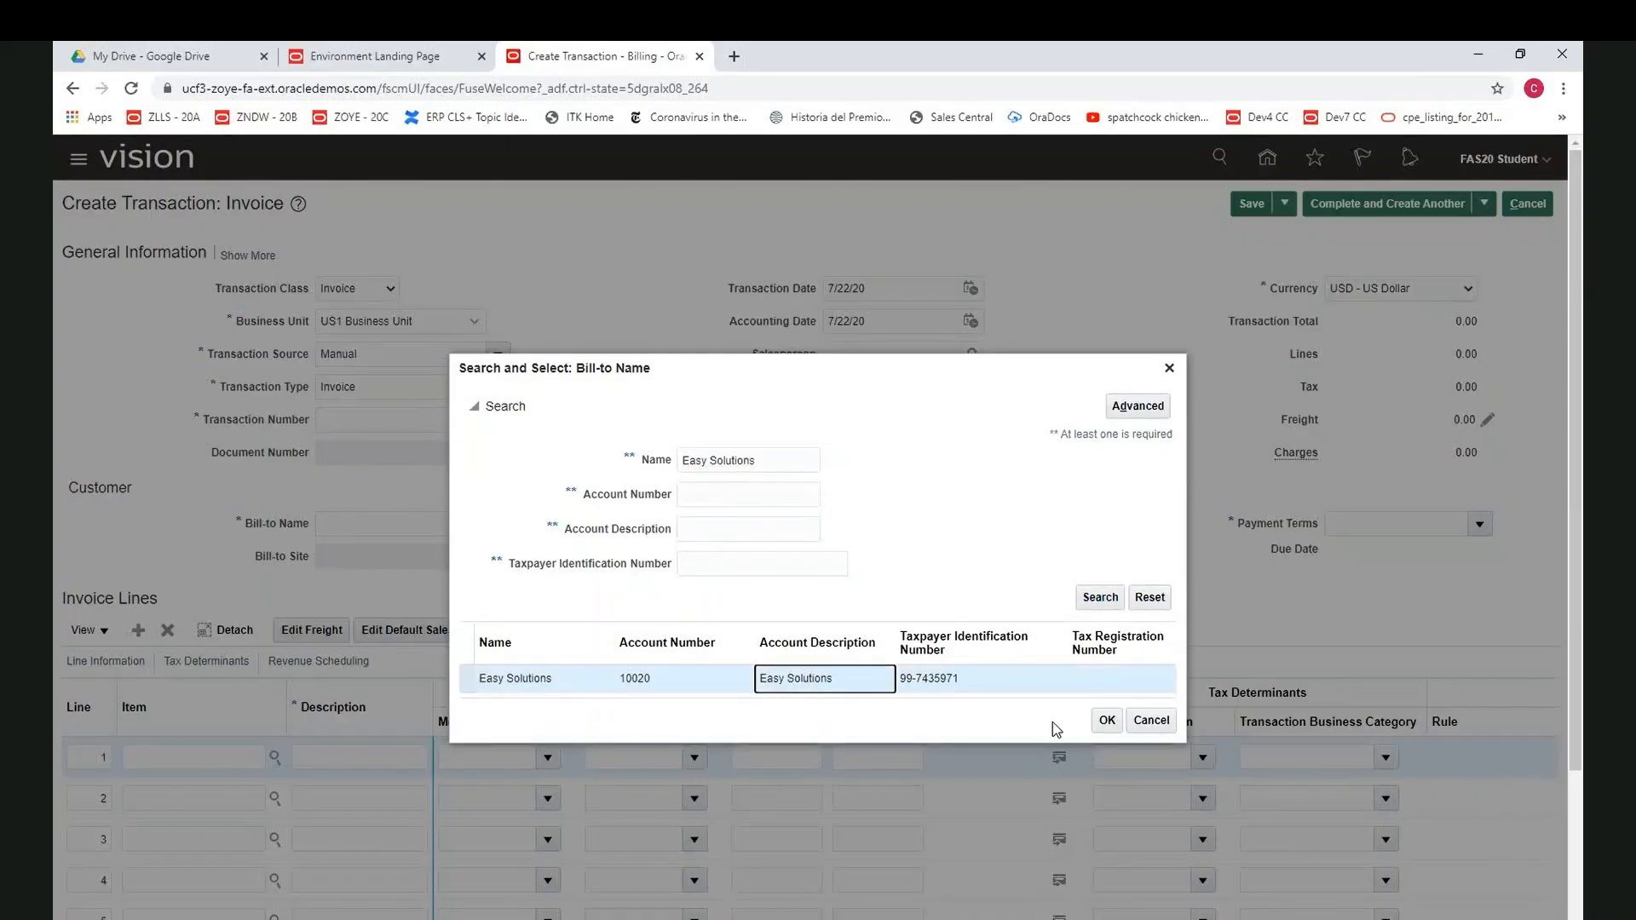
click(1105, 722)
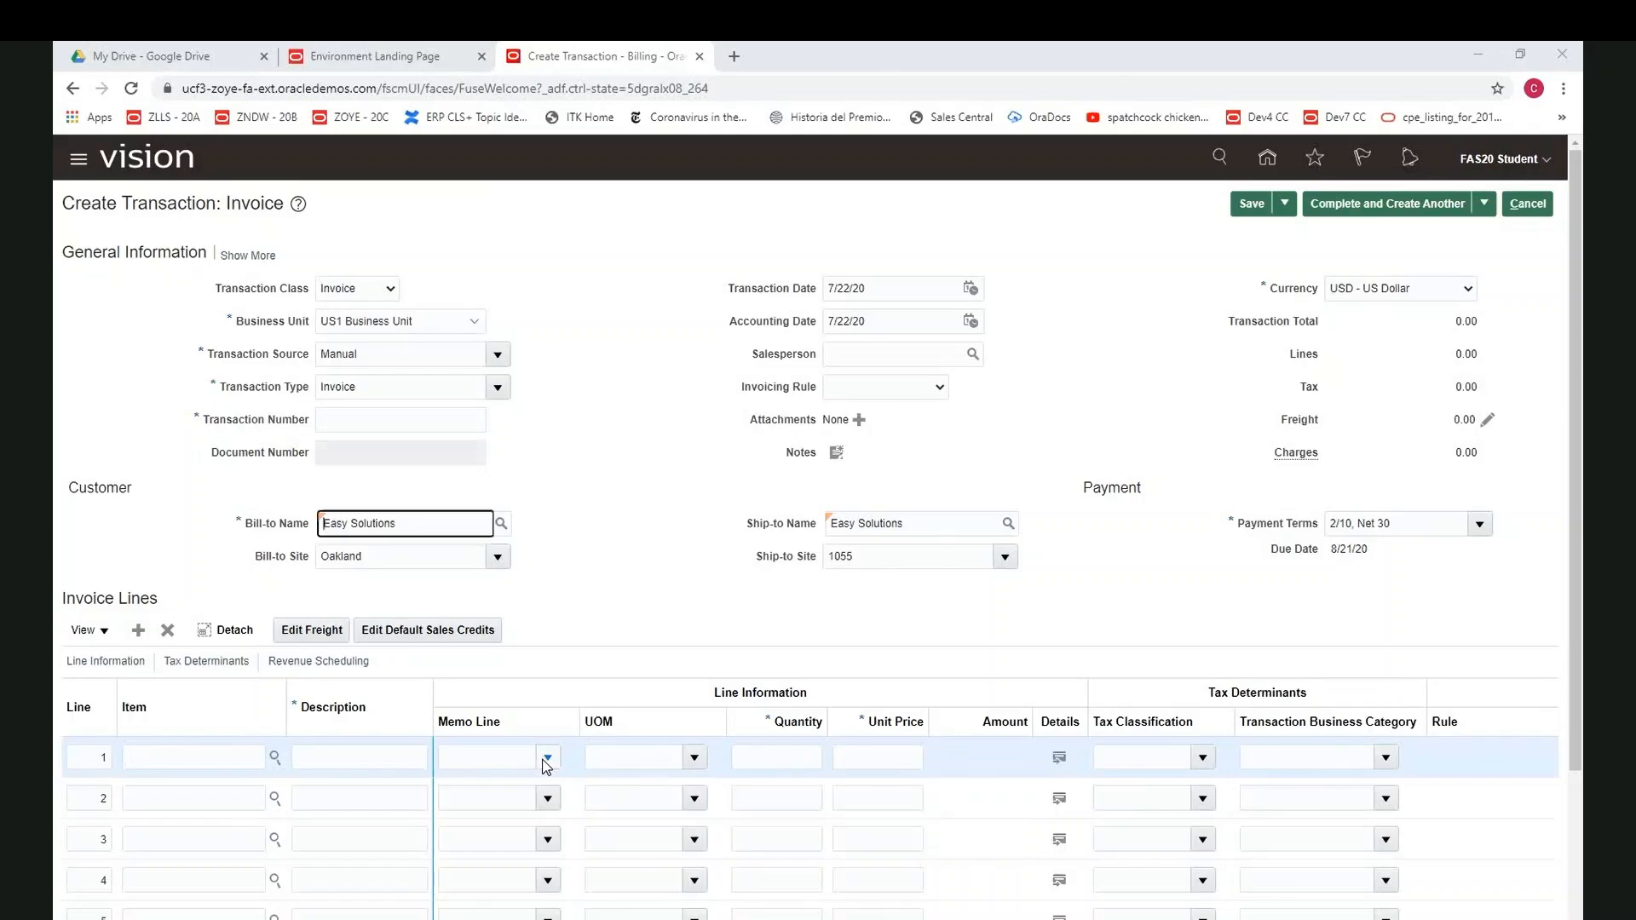
- Fill invoice line 1 with the Staff Consultant memo line and a quantity of 5
click(543, 759)
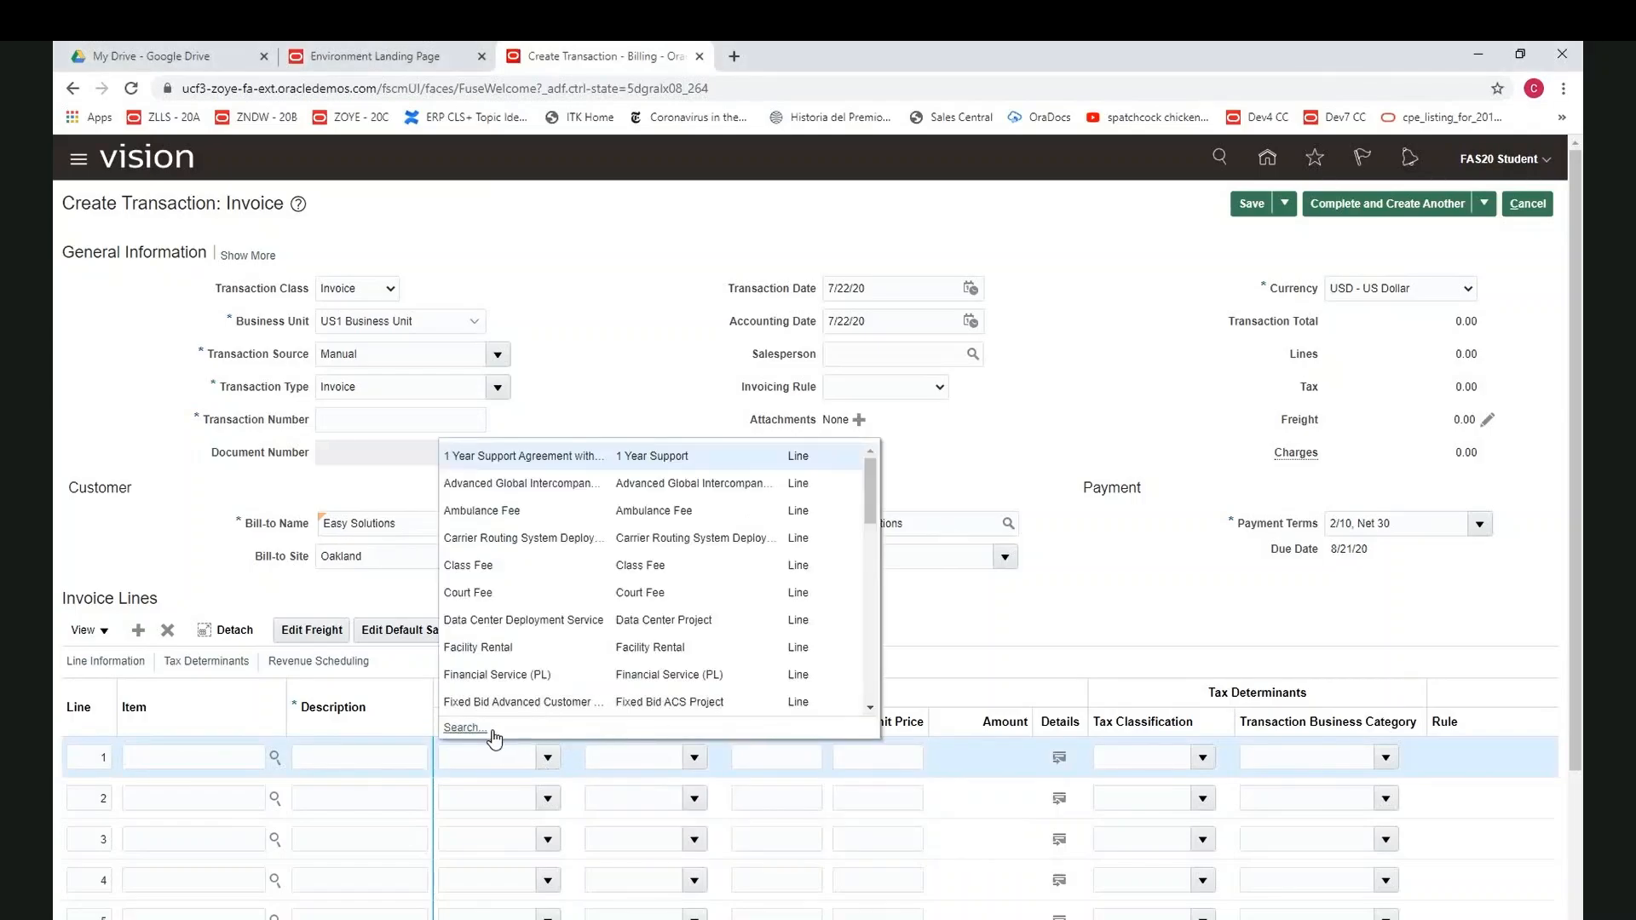
drag(870, 492, 878, 635)
scroll(833, 653, down, 3)
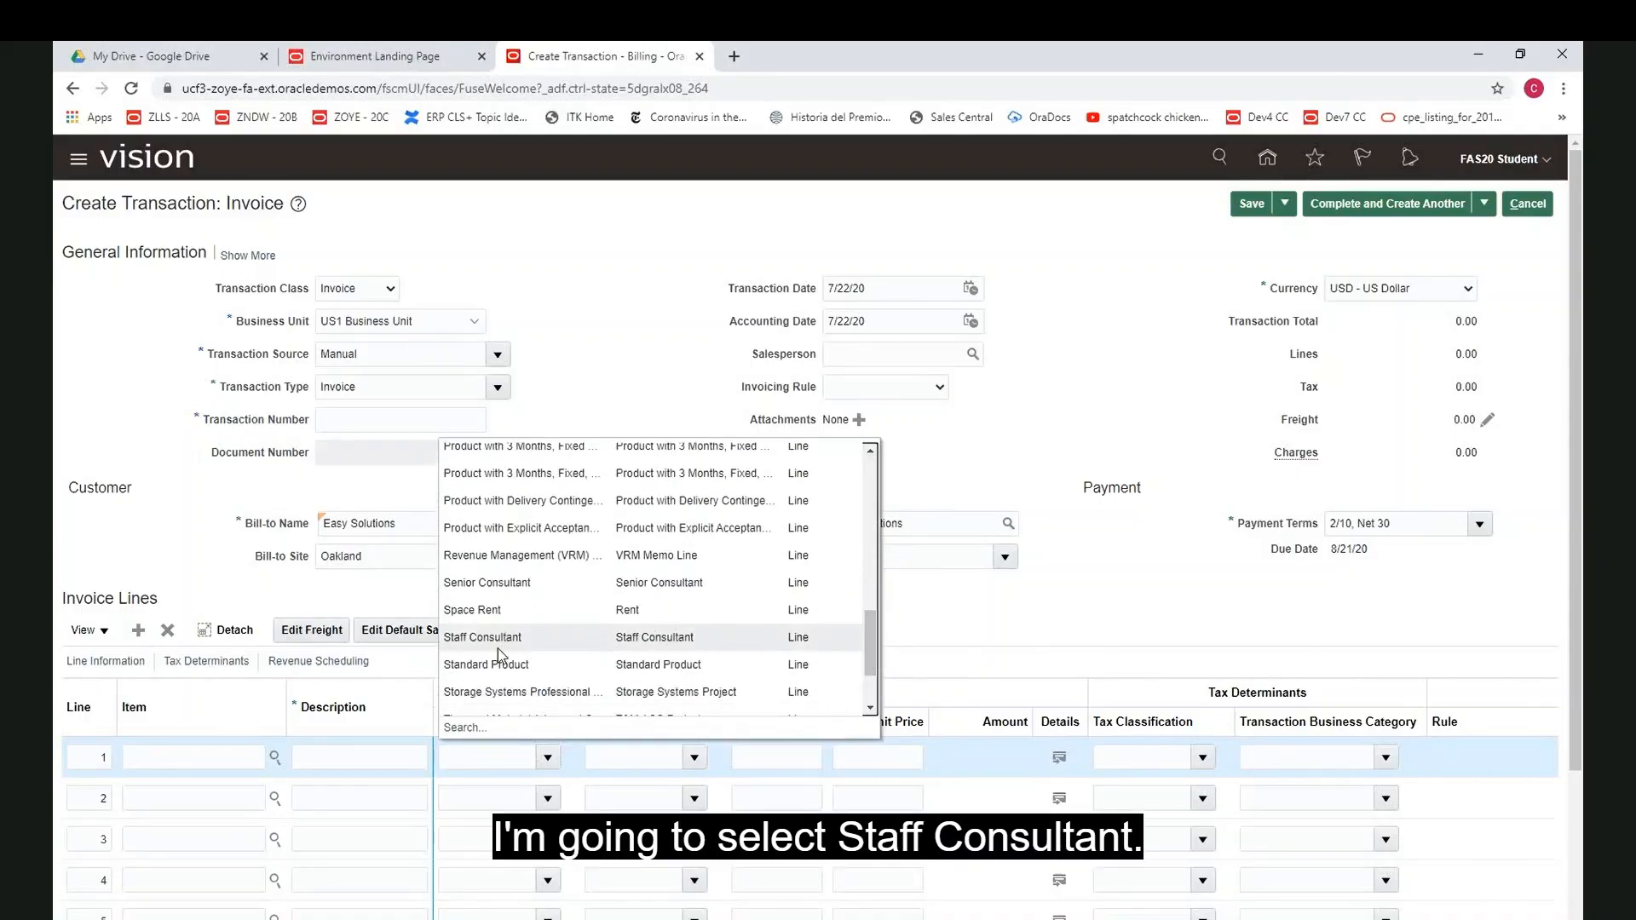
click(499, 639)
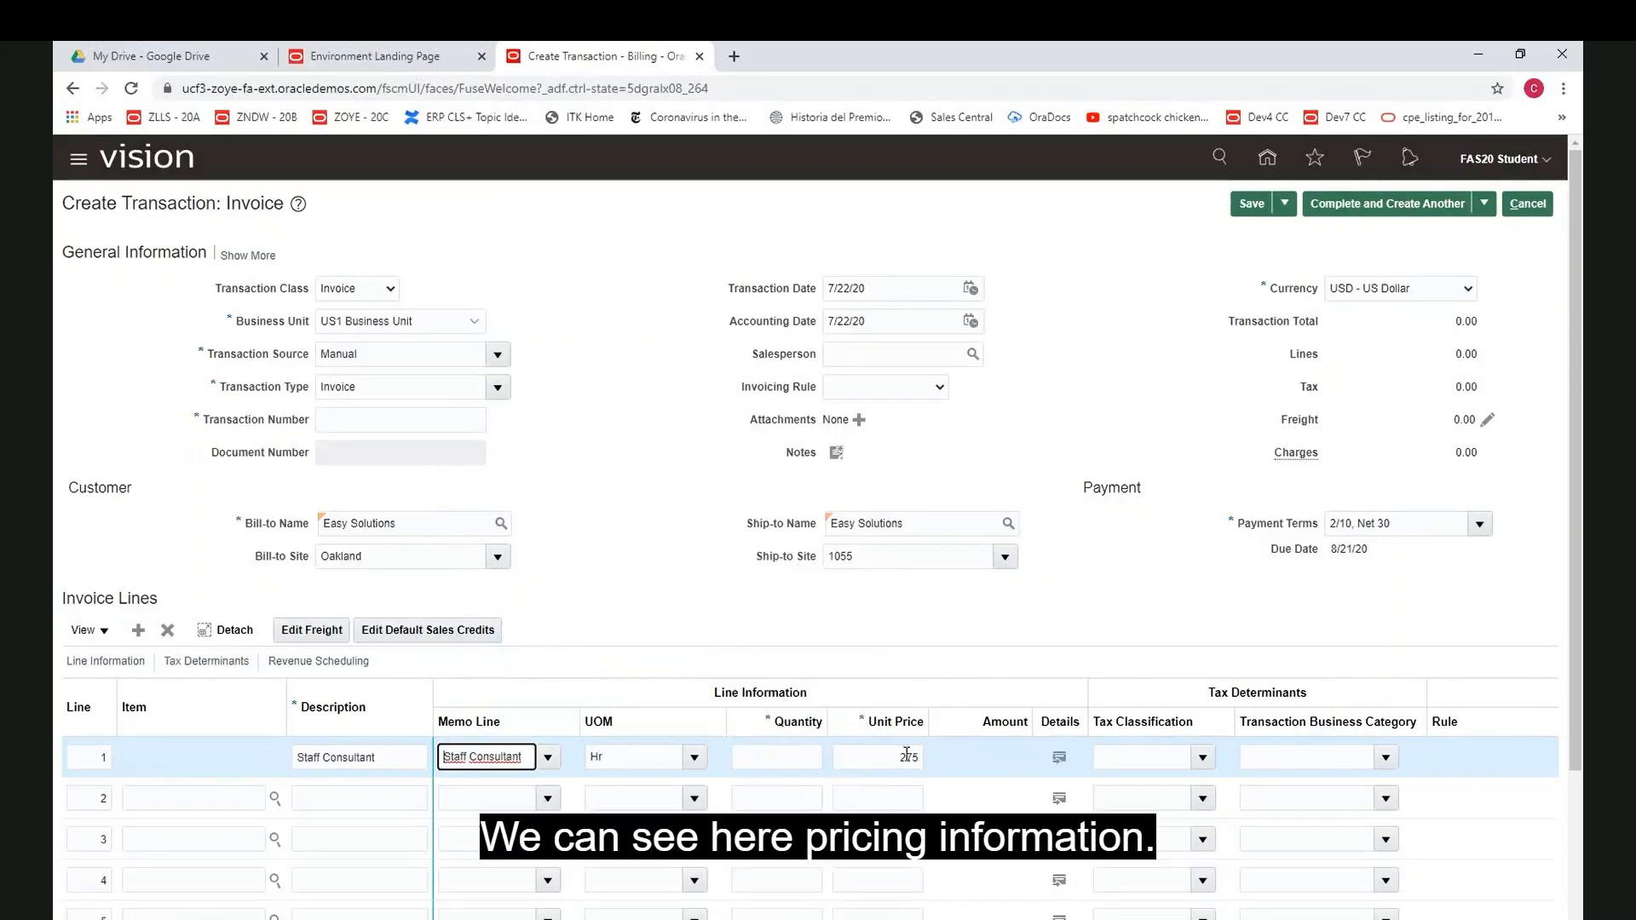
click(792, 754)
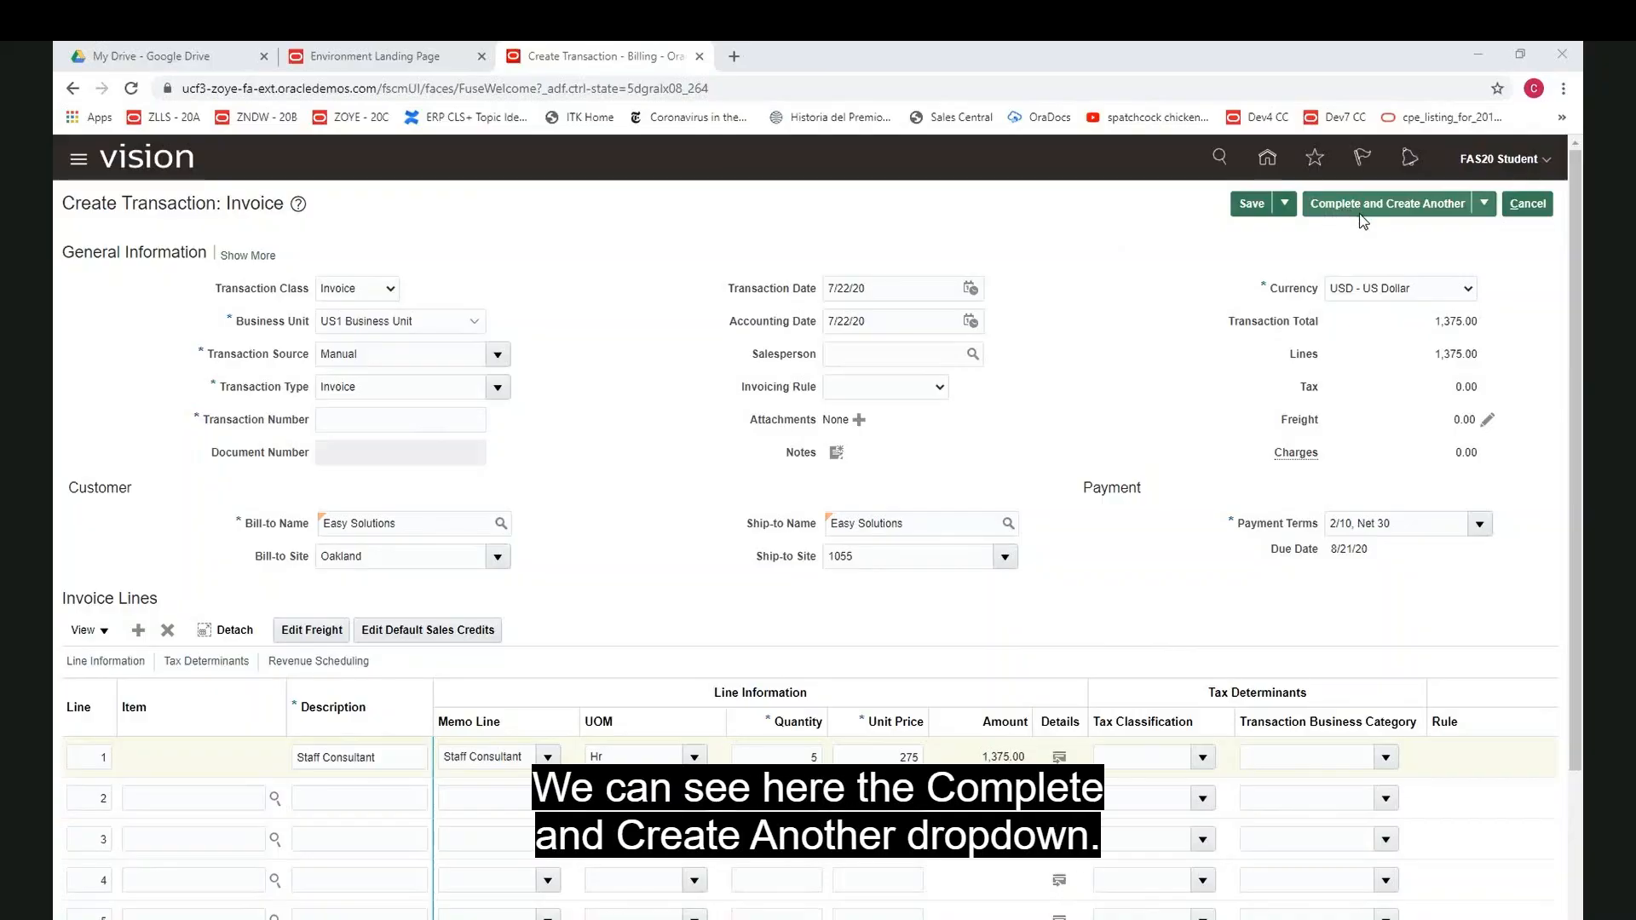
- Complete the invoice using the Complete and Review option
click(1485, 205)
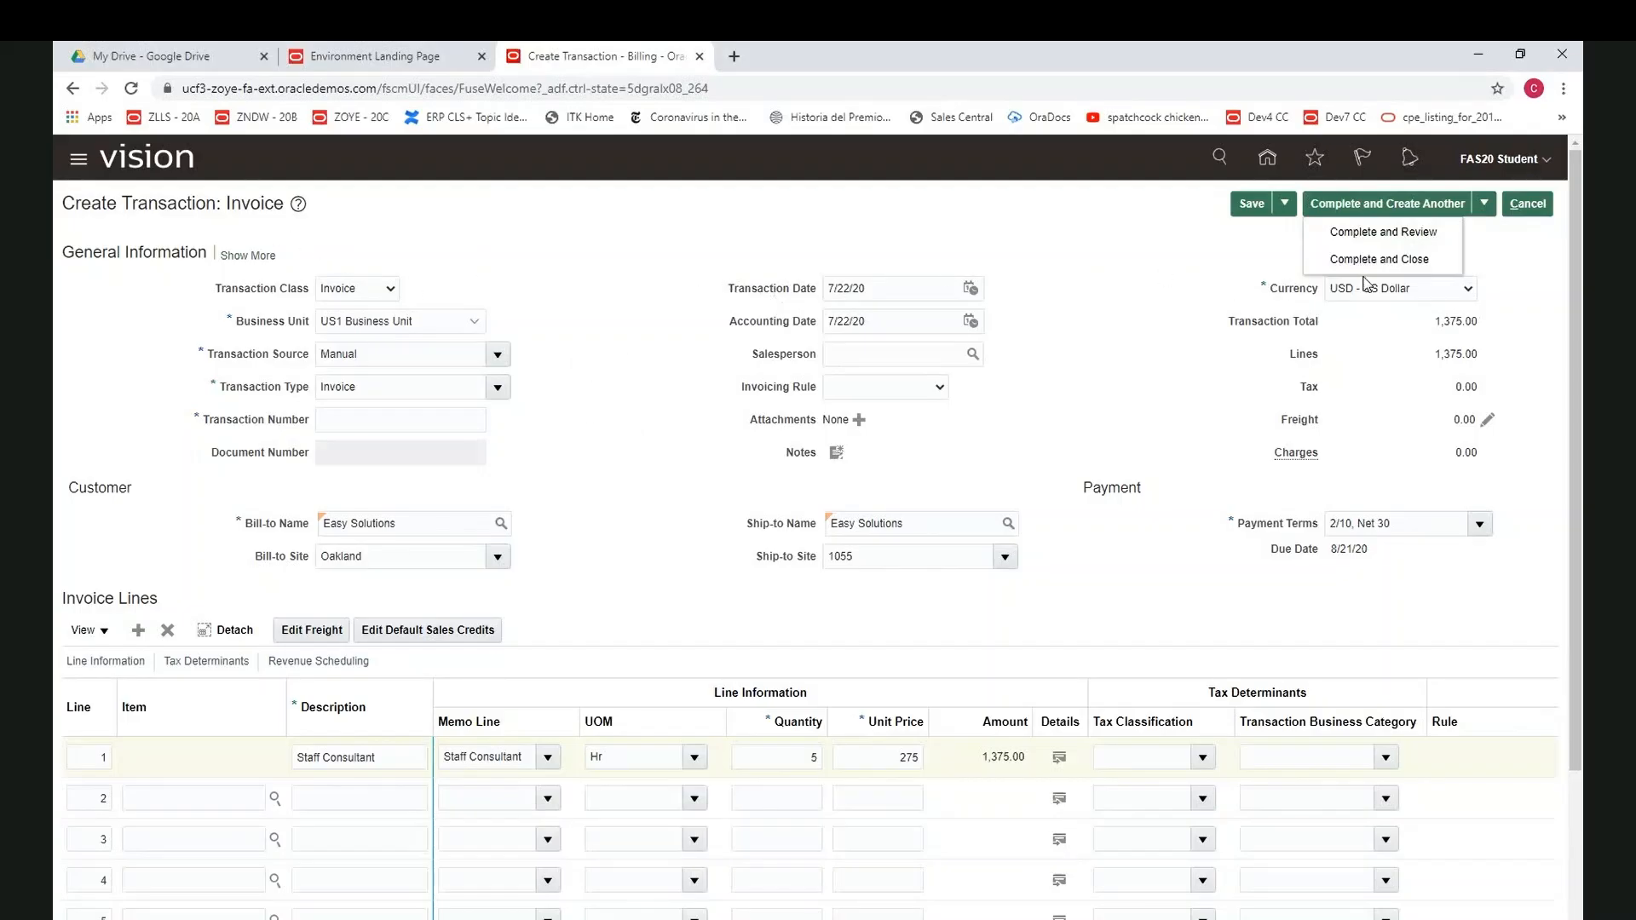
click(1414, 234)
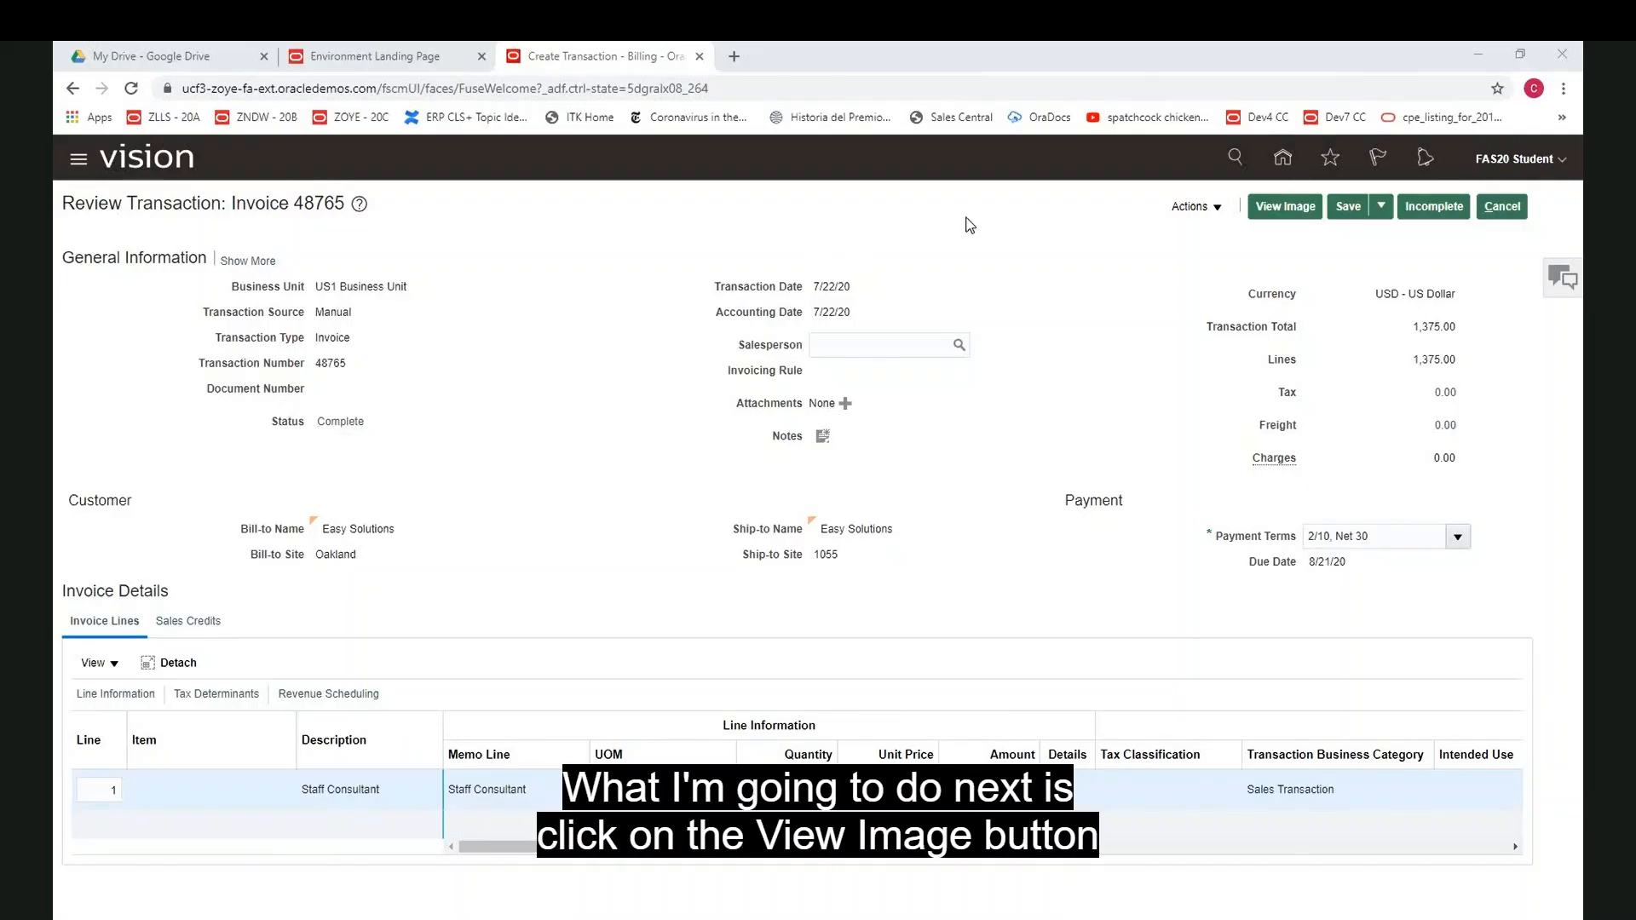
- View the invoice image, examine its header, amounts, line details and payment address, and return to the transaction review
click(1286, 214)
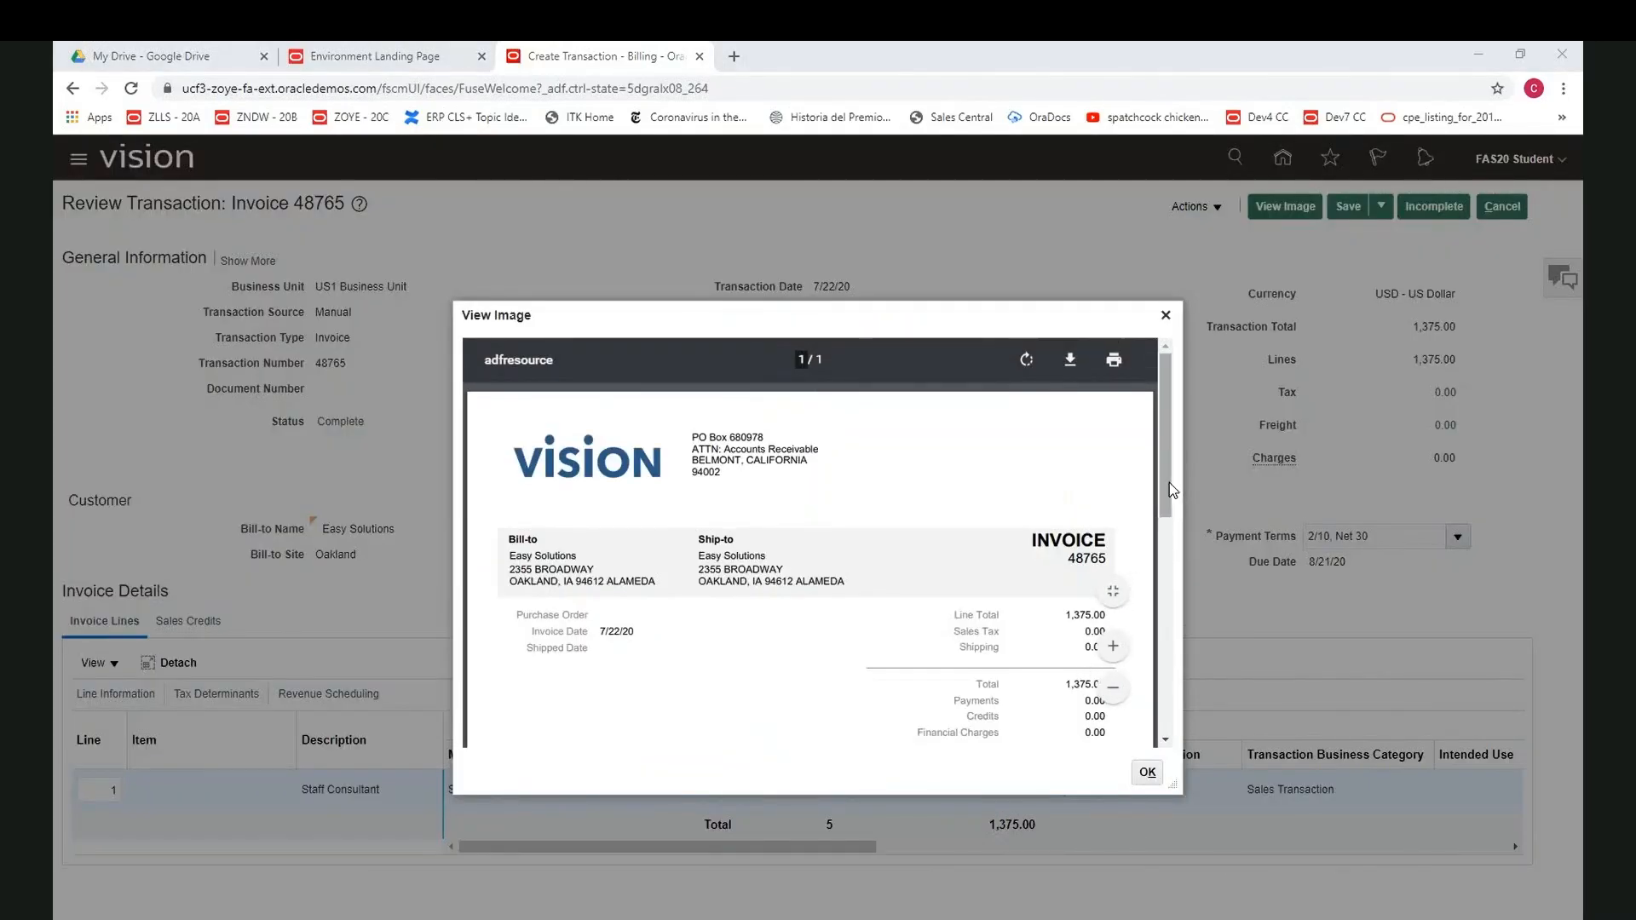
mouse_move(1169, 482)
mouse_down()
mouse_move(1171, 538)
mouse_move(1171, 512)
mouse_up()
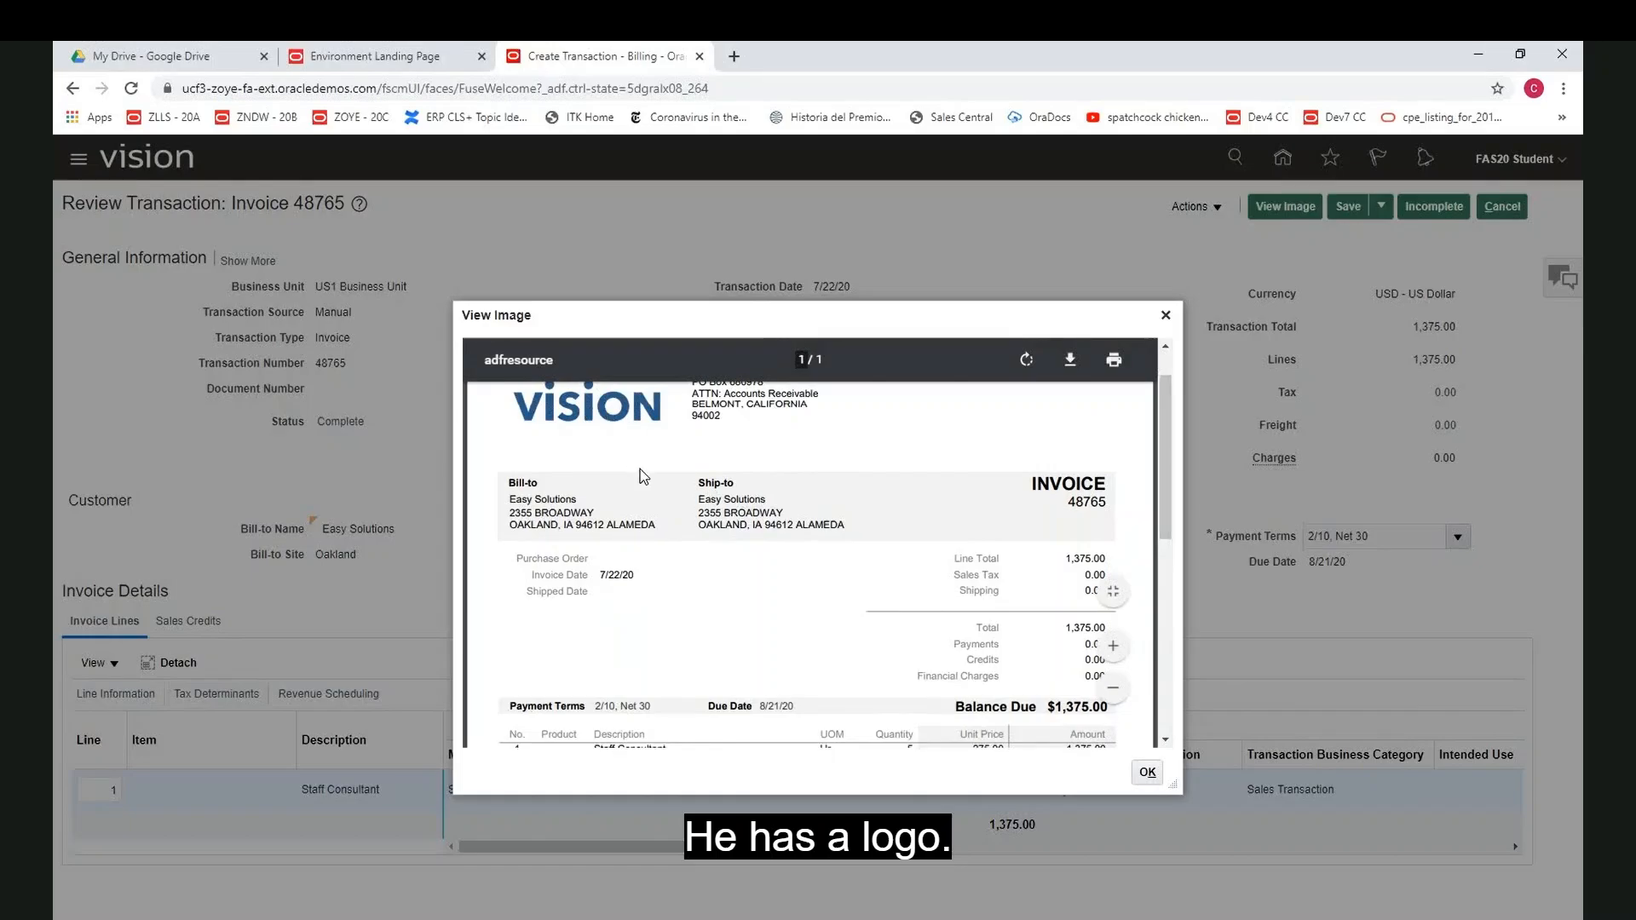
drag(1170, 477, 1173, 446)
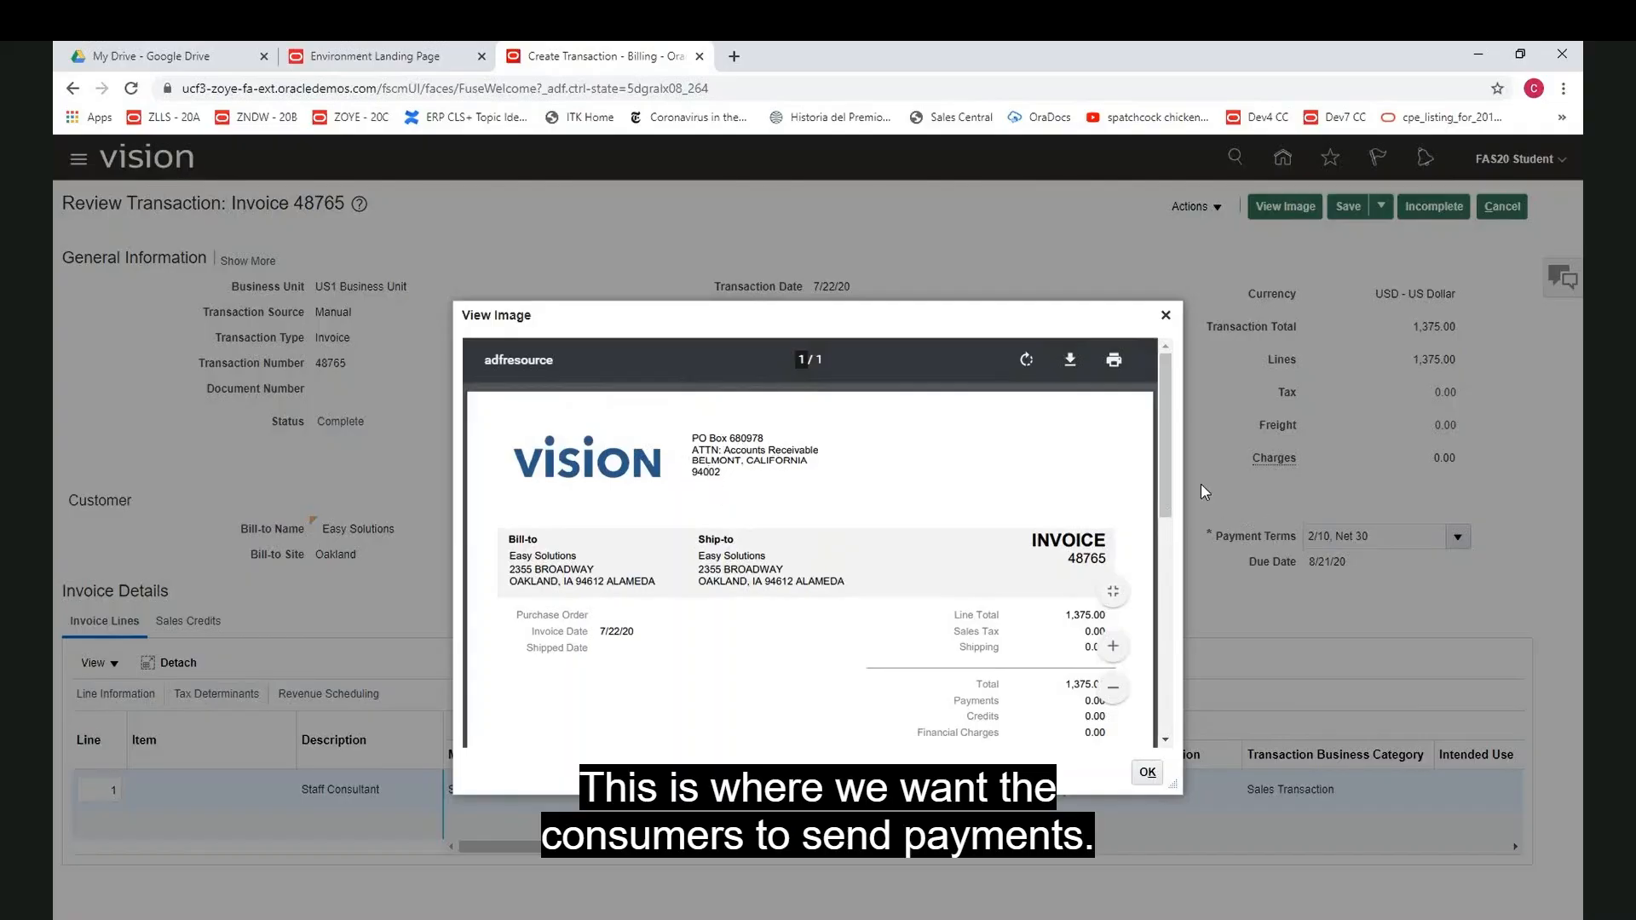
scroll(1080, 463, down, 2)
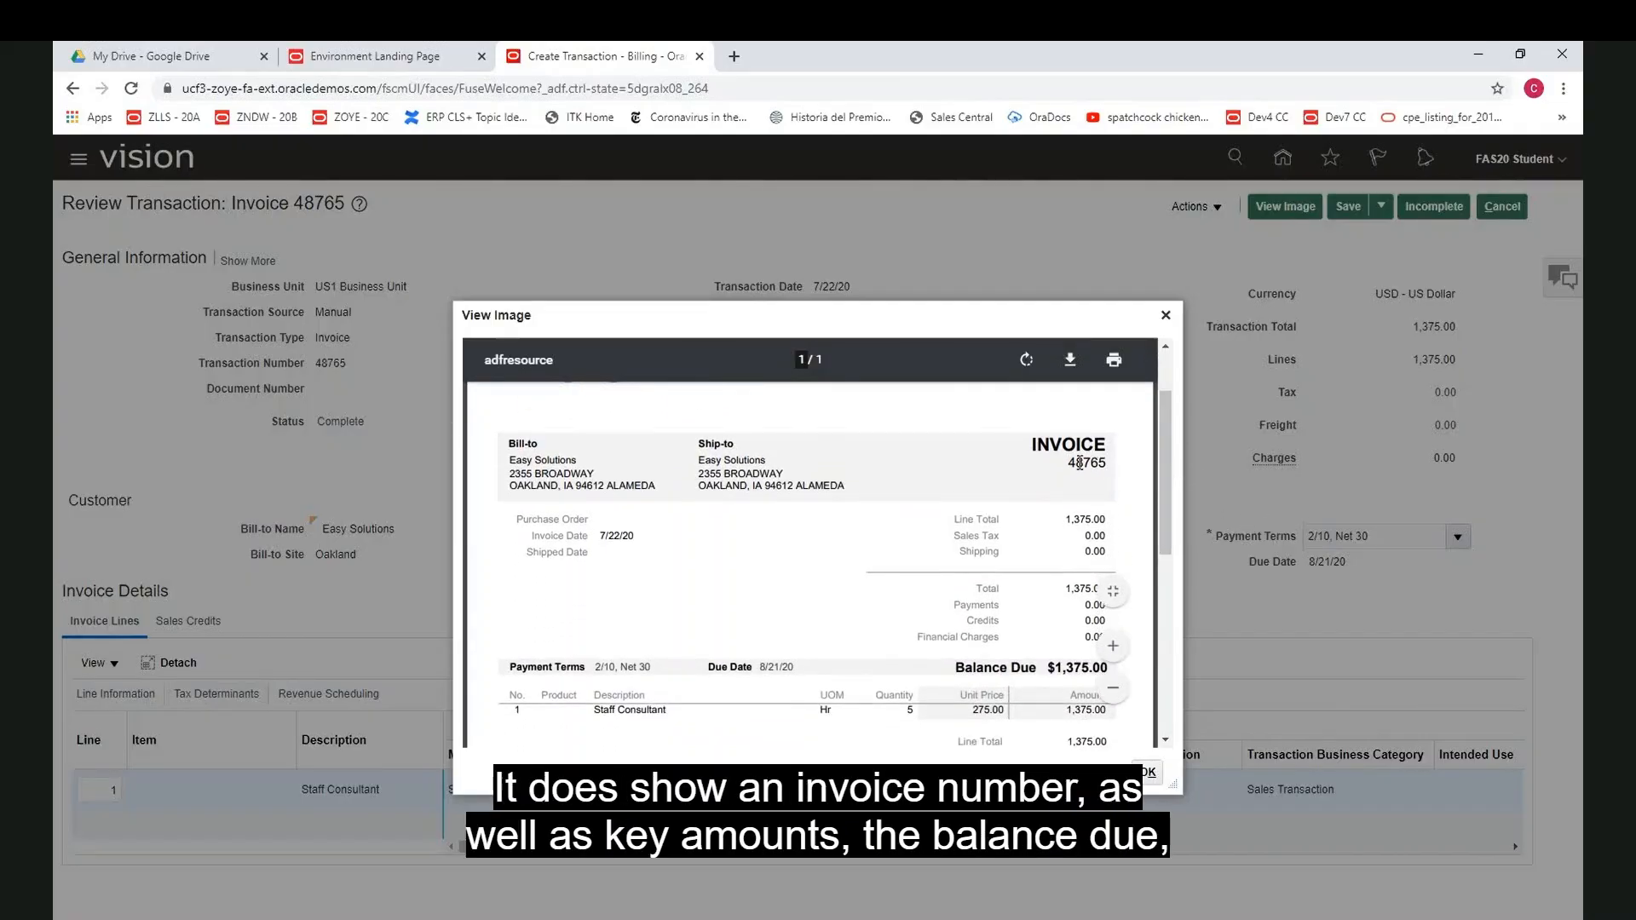
drag(1165, 484, 1172, 561)
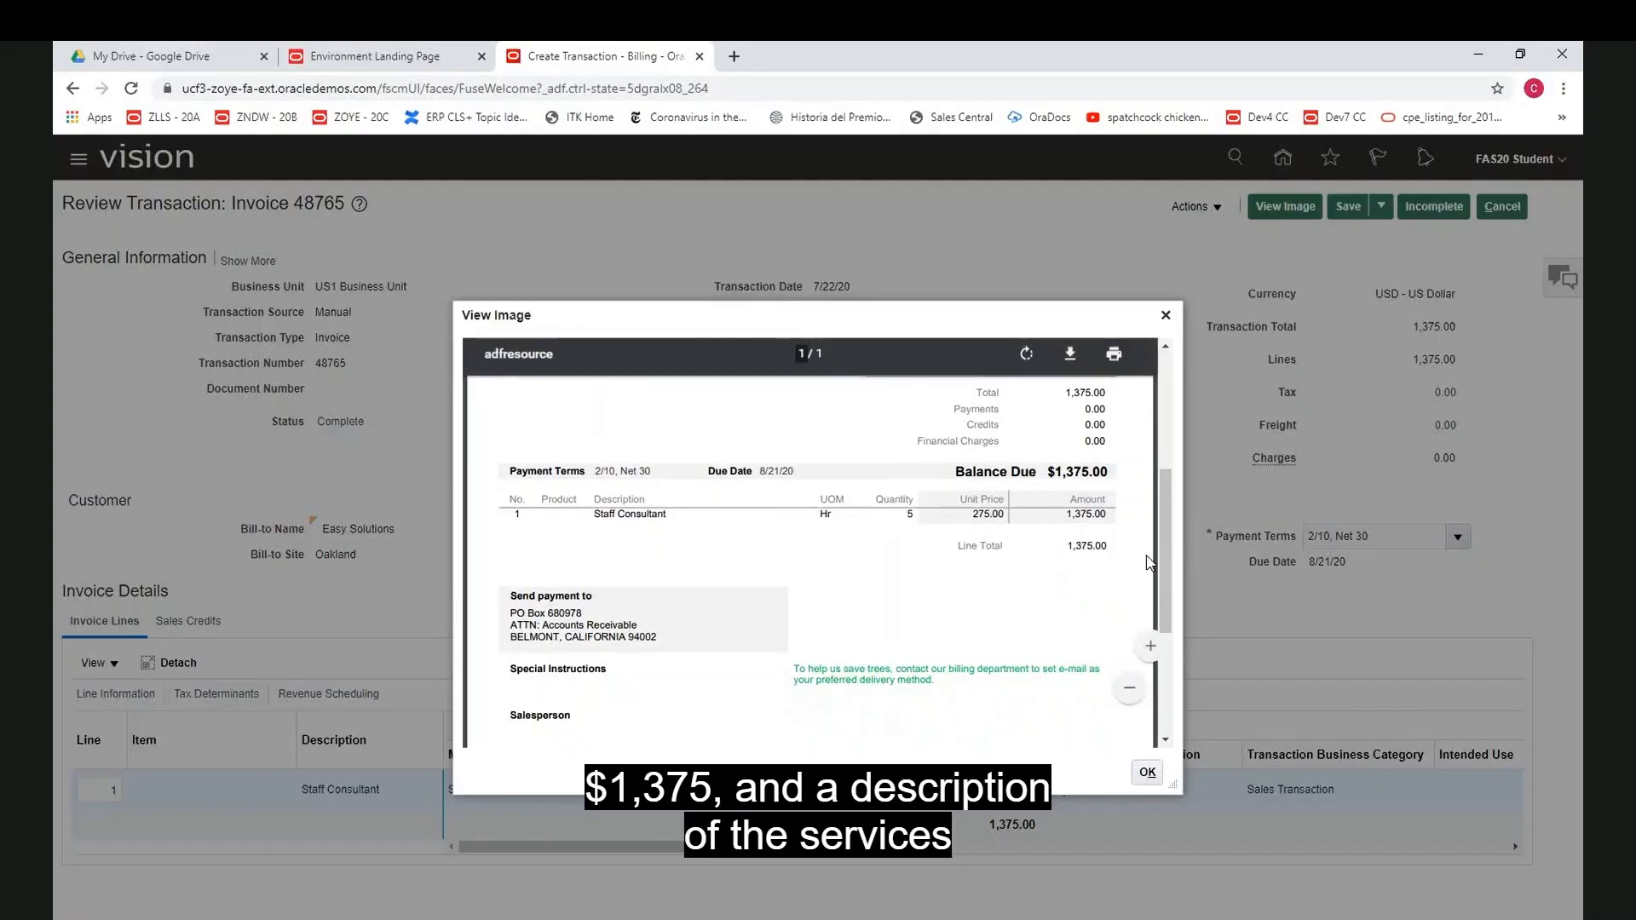
scroll(848, 538, down, 1)
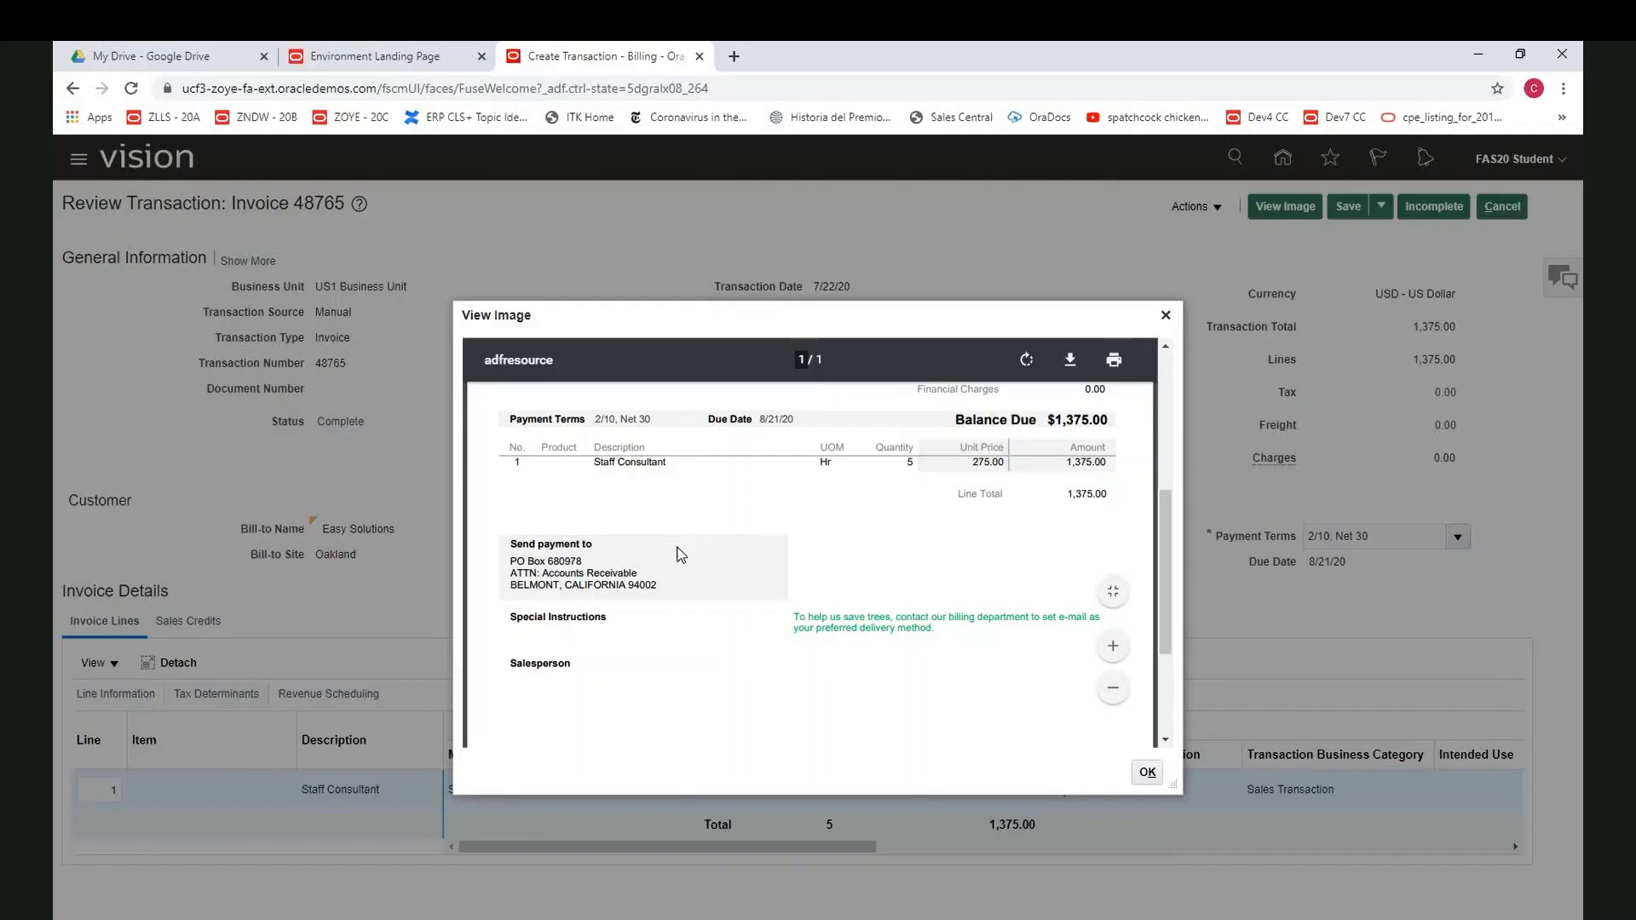
scroll(822, 560, up, 1)
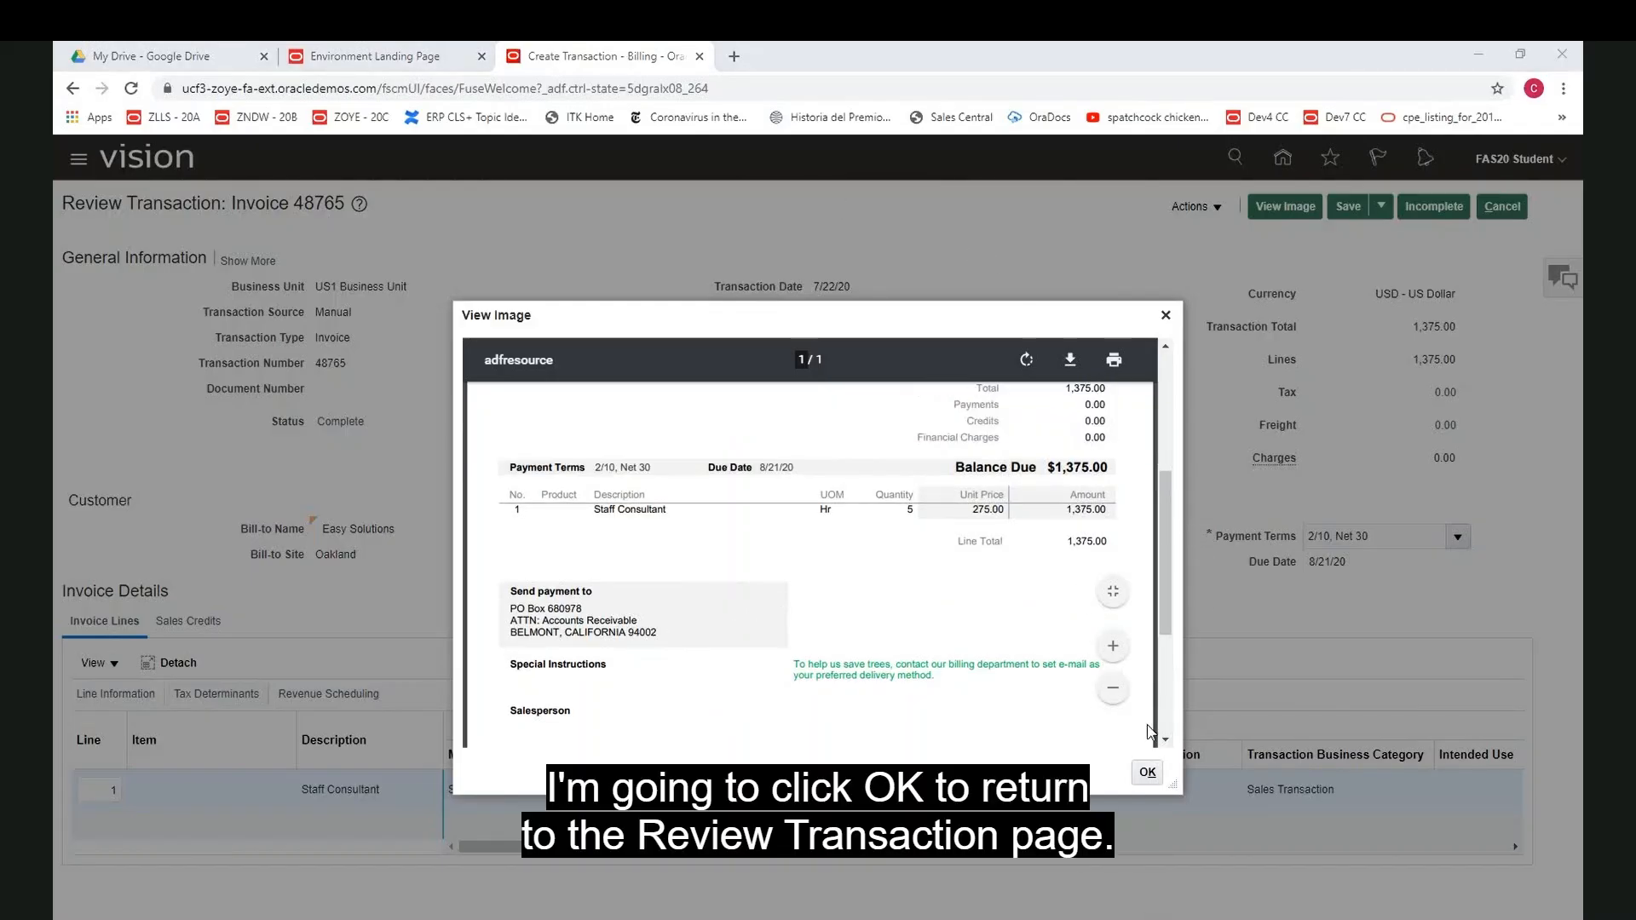
click(1148, 773)
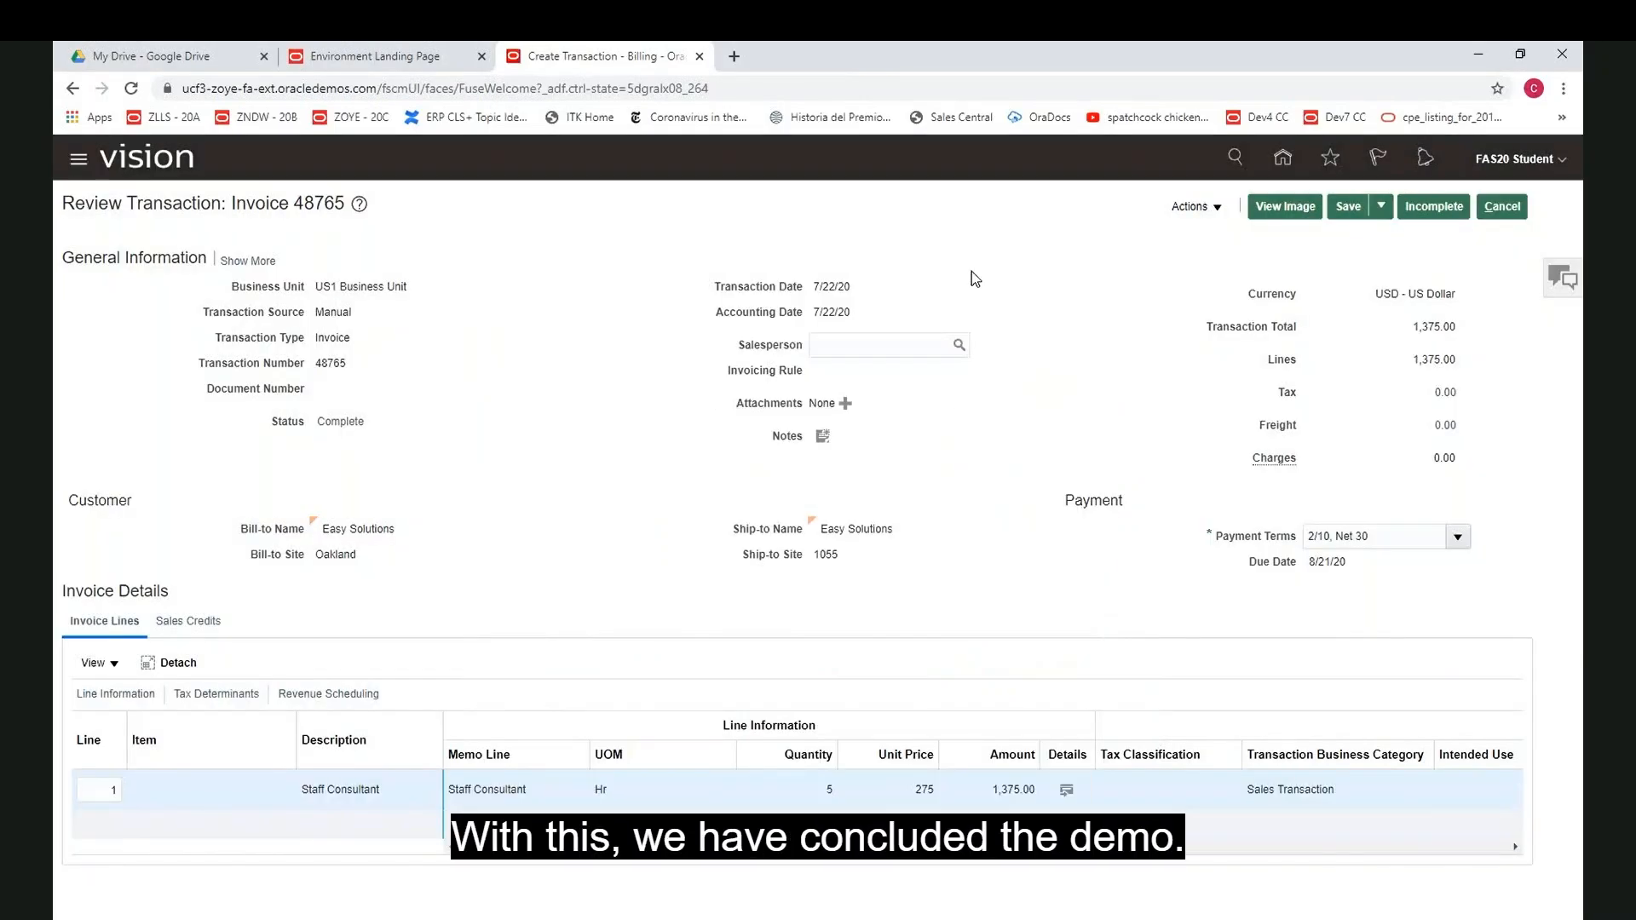
key(Escape)
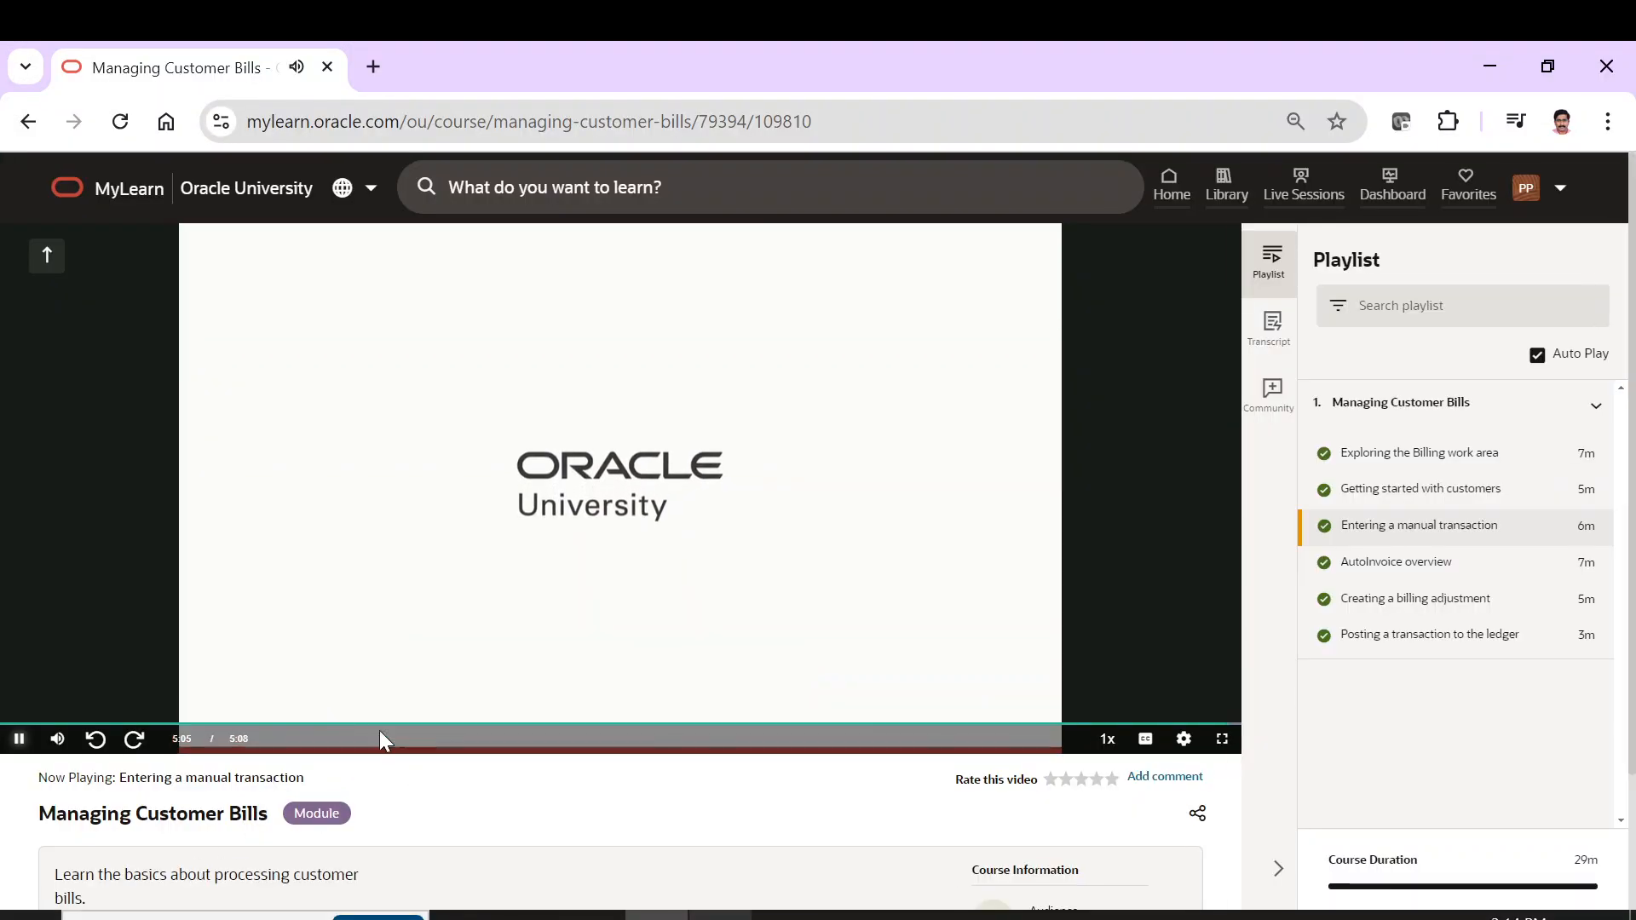